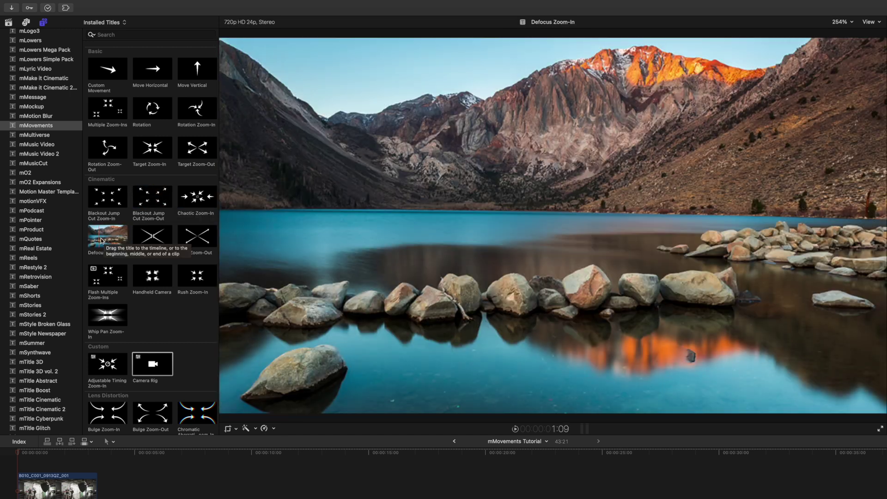
- Place the Move Horizontal title above the opening studio clip and trim it to about 3:15
scroll(117, 274, "down", 5)
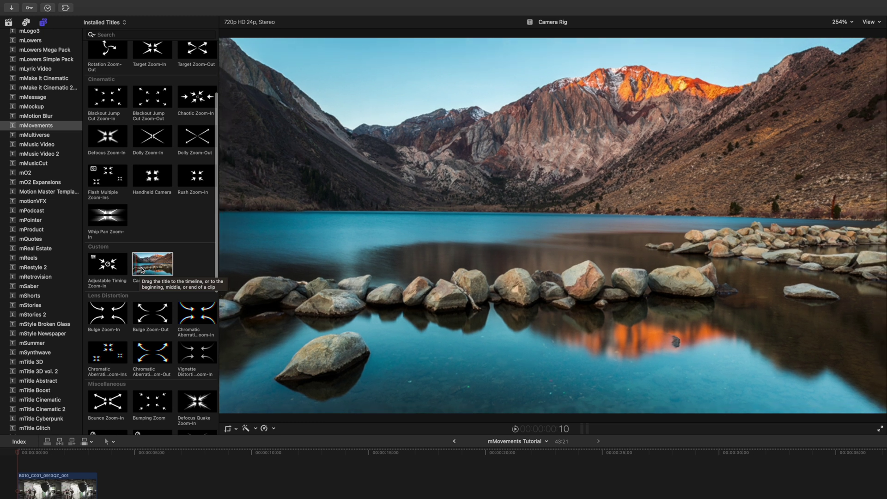
scroll(88, 226, "down", 5)
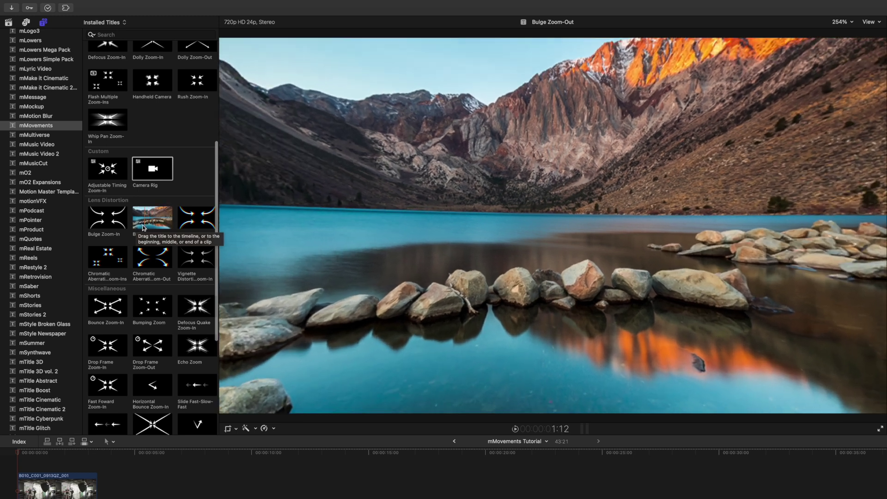
scroll(177, 254, "down", 4)
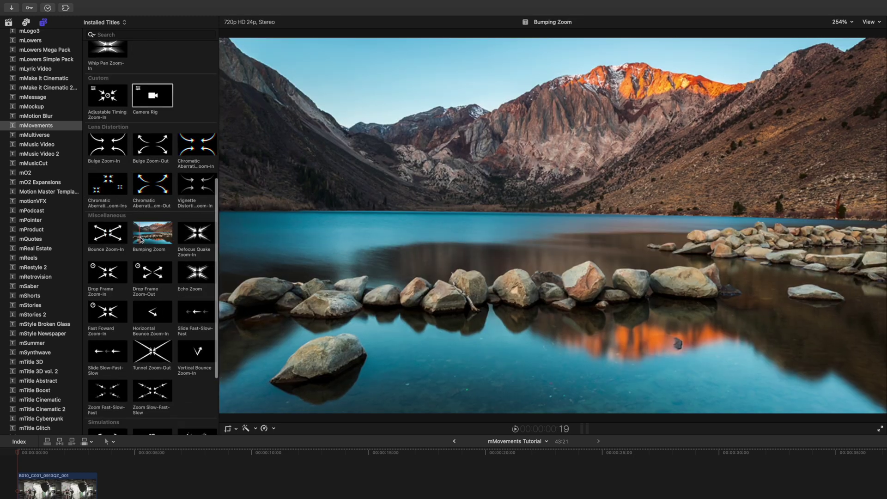
scroll(191, 295, "down", 6)
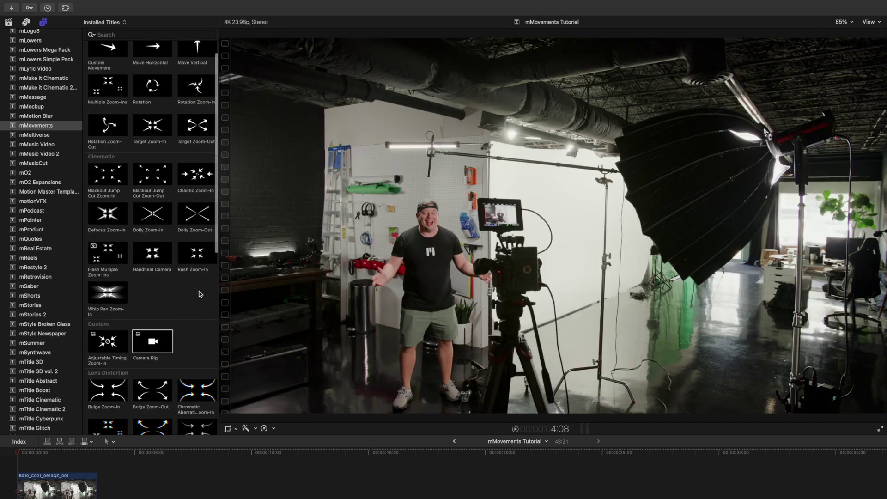
scroll(200, 294, "up", 2)
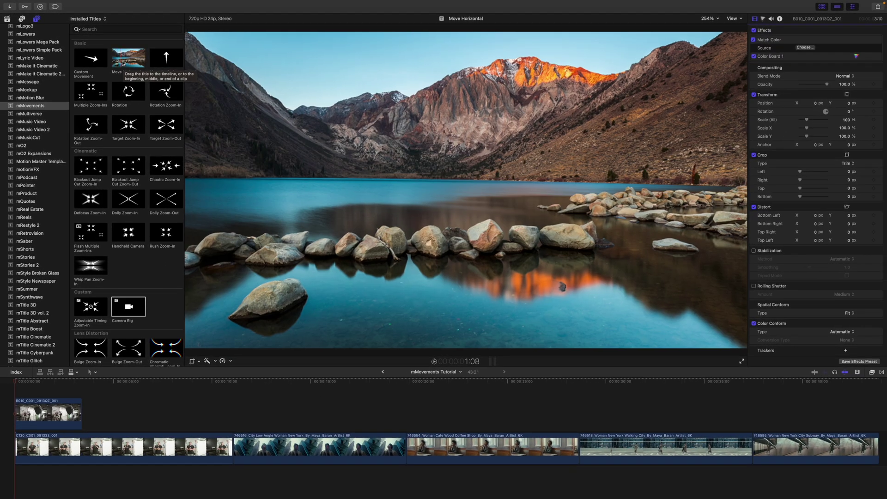
left_click_drag(122, 63, 6, 392)
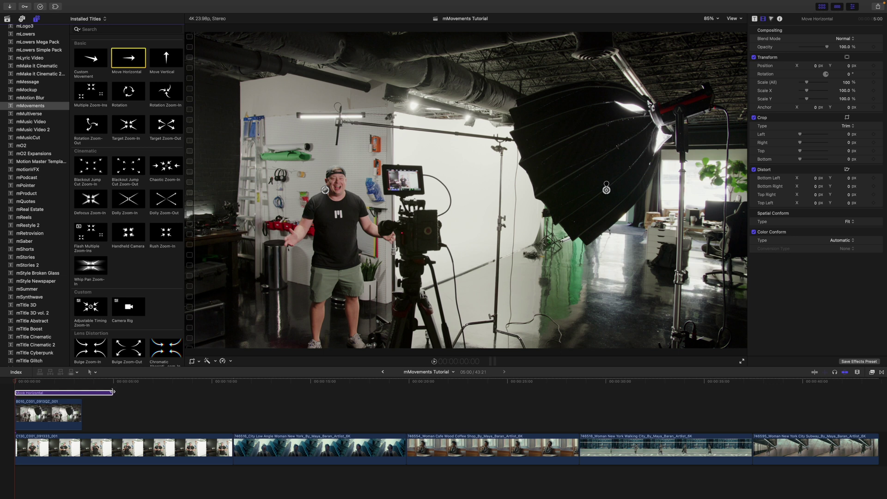
left_click_drag(112, 393, 85, 393)
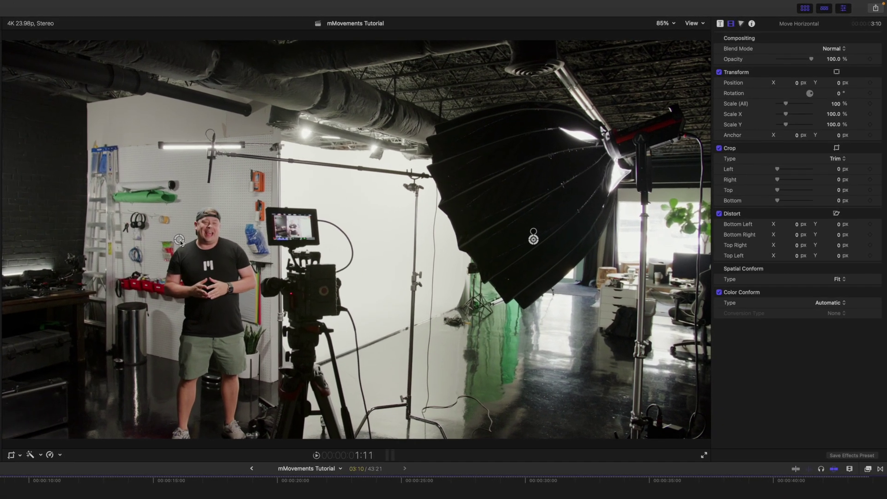
- Set the horizontal move's start and end framing points in the viewer
left_click_drag(181, 241, 116, 251)
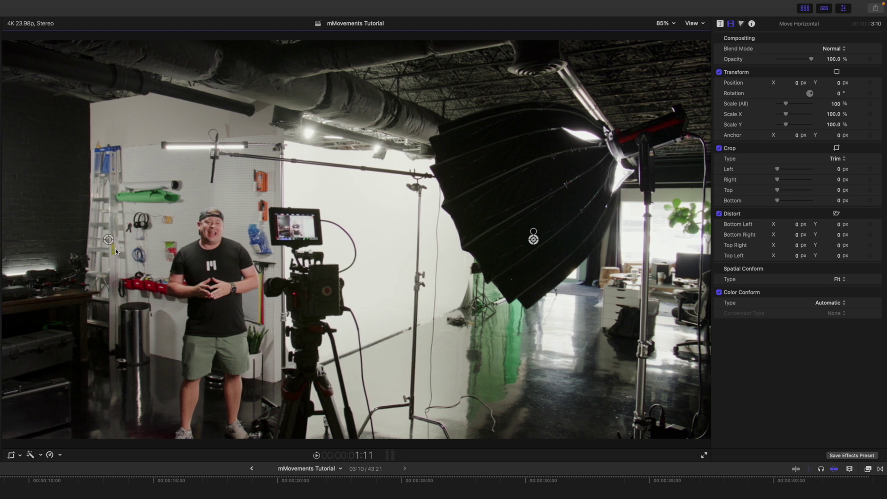
left_click_drag(534, 242, 414, 246)
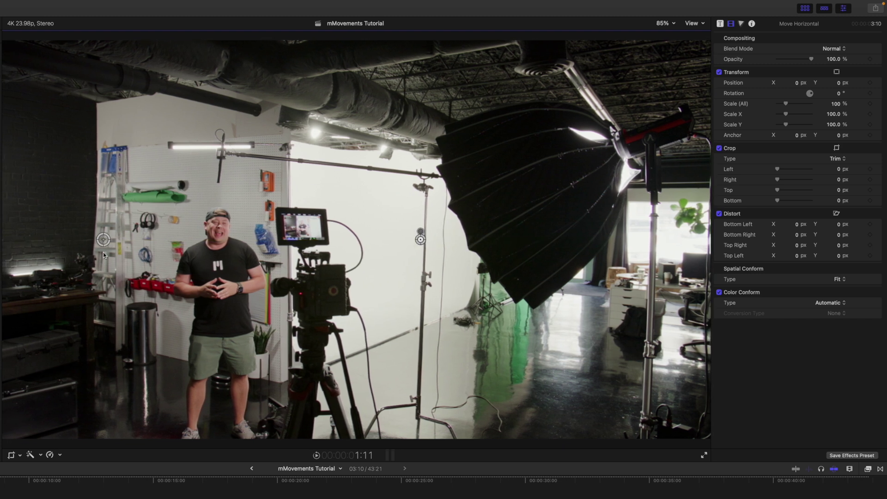
left_click_drag(104, 240, 137, 253)
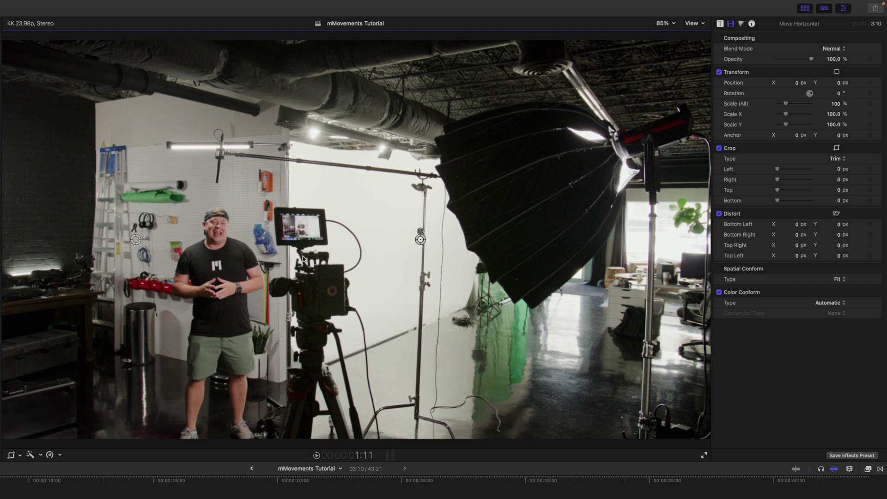
- Raise Zoom Scale to 176%, push Position To out to 0.84, and preview the pan
left_click(721, 24)
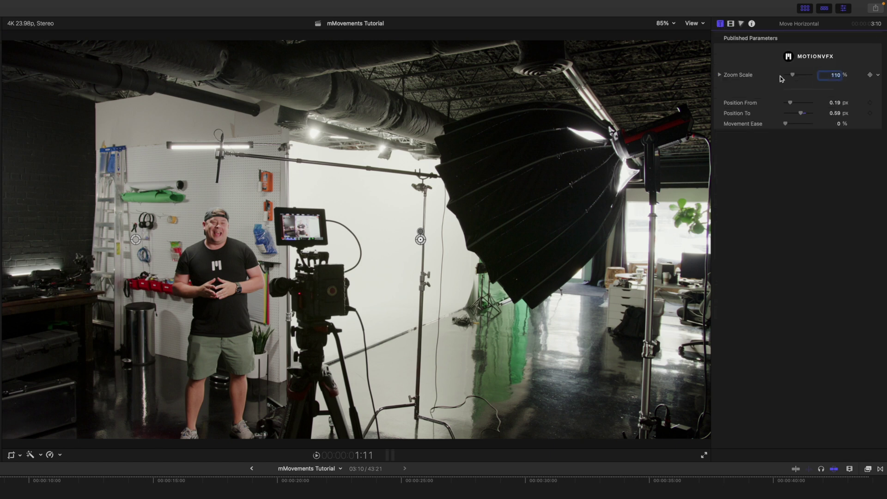
left_click_drag(794, 77, 800, 77)
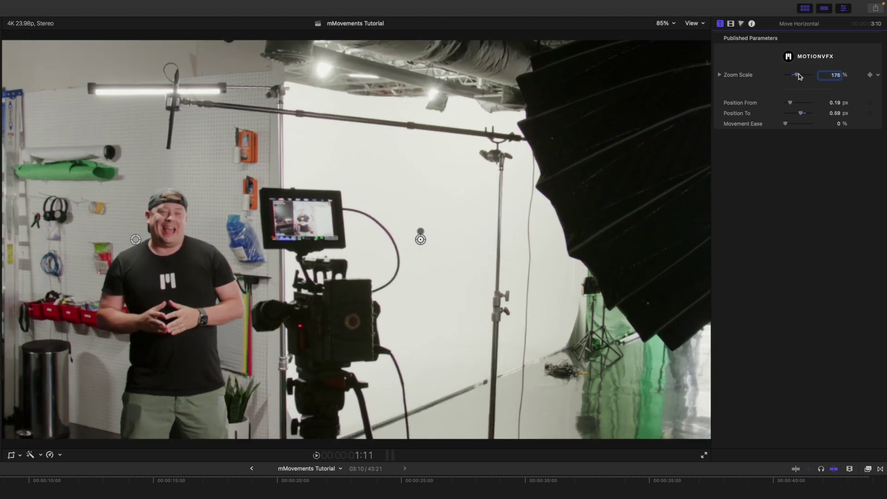
key("space")
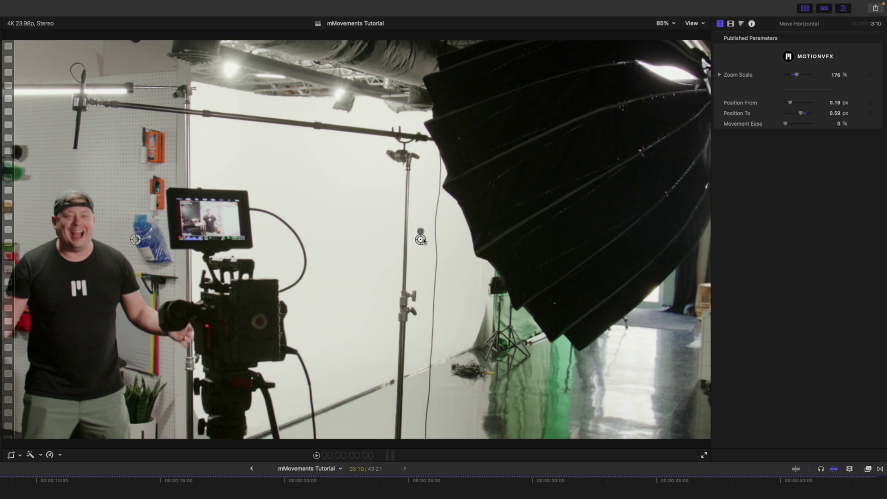
left_click_drag(423, 241, 600, 239)
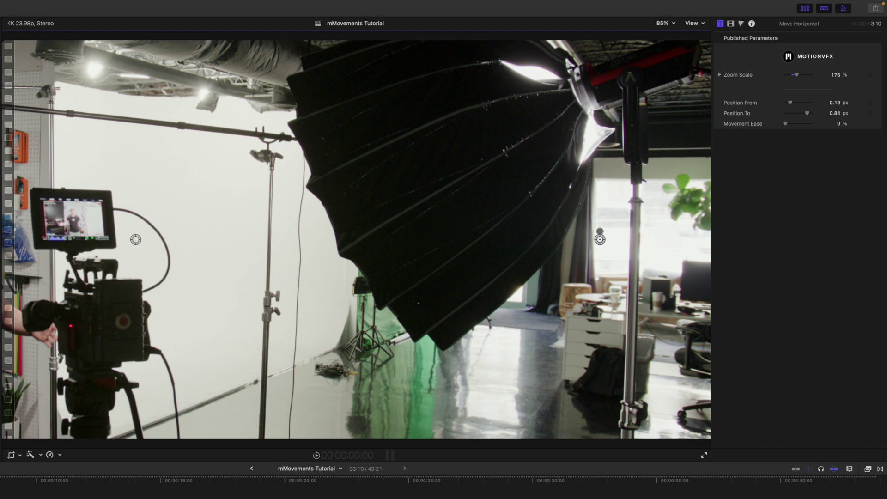
key("space")
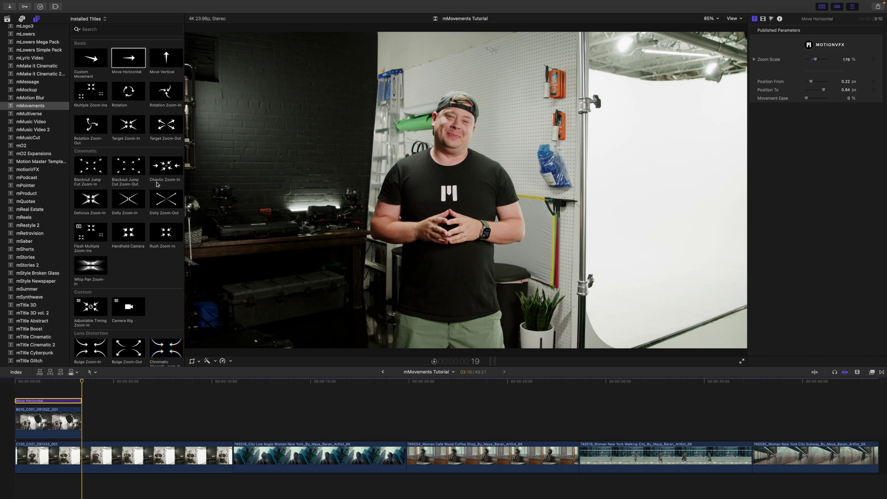
- Add a Chaotic Zoom-In title after Move Horizontal, aimed at the presenter's face
left_click_drag(158, 172, 87, 435)
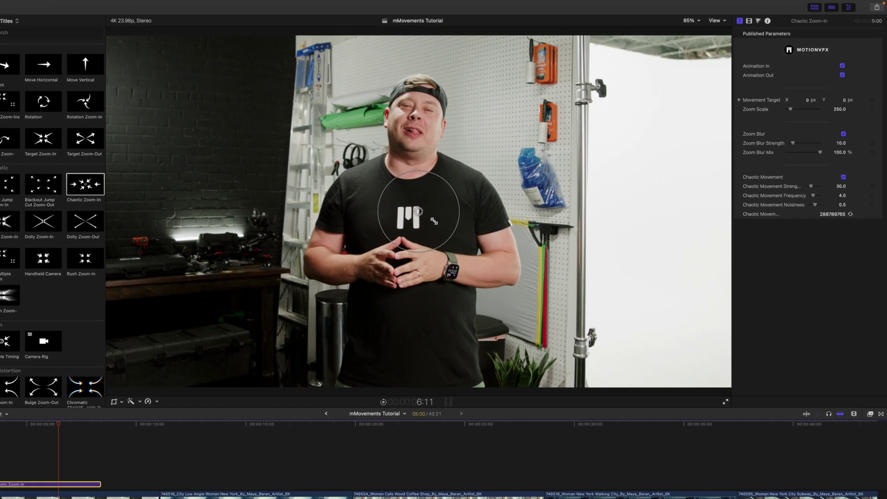
left_click_drag(466, 190, 465, 146)
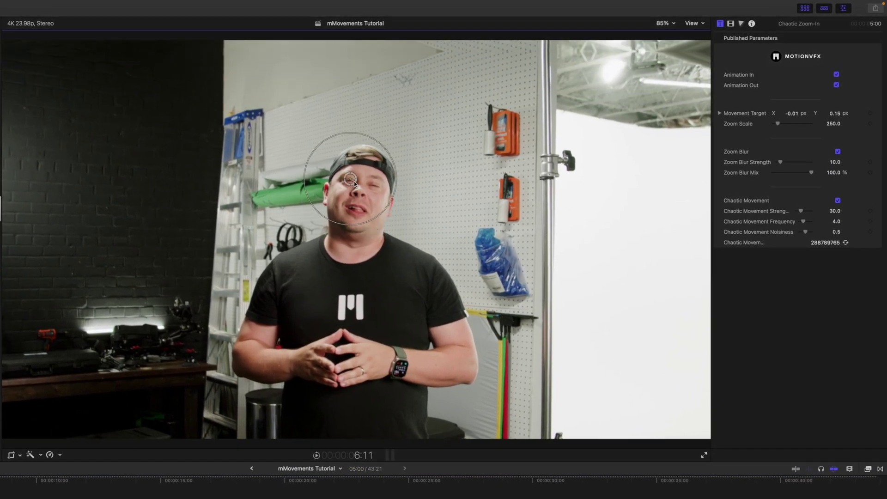
left_click_drag(355, 184, 359, 190)
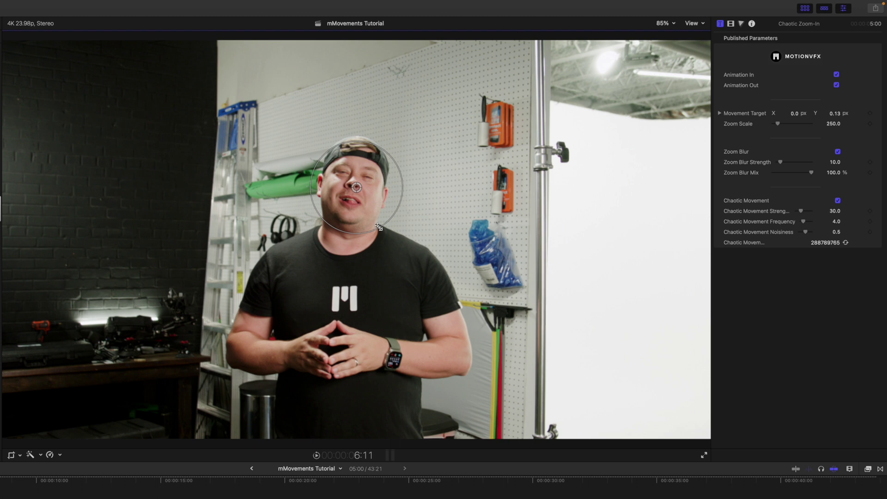
- Enlarge the zoom to about 378, preview it, and nudge the target slightly right
left_click_drag(378, 227, 354, 160)
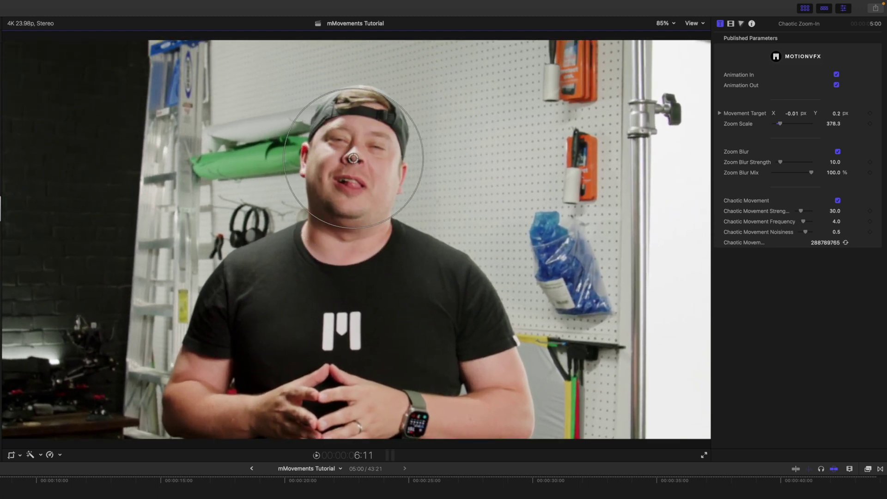
key("slash")
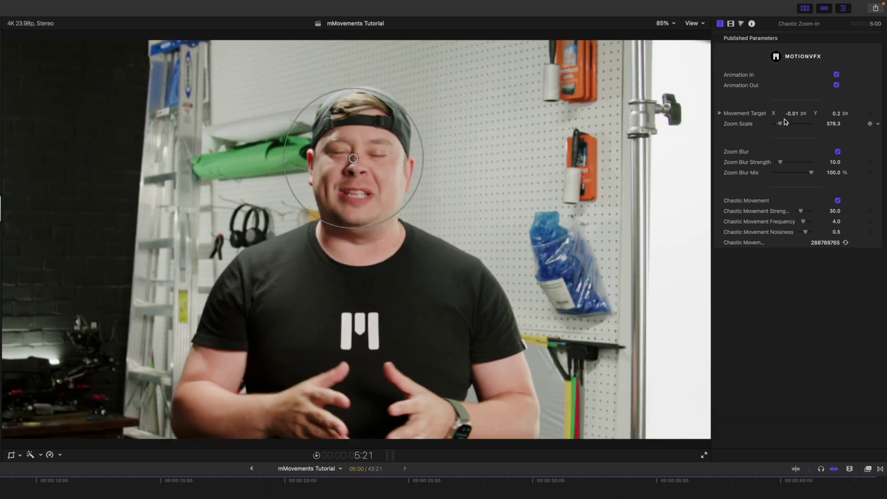
left_click_drag(792, 113, 779, 123)
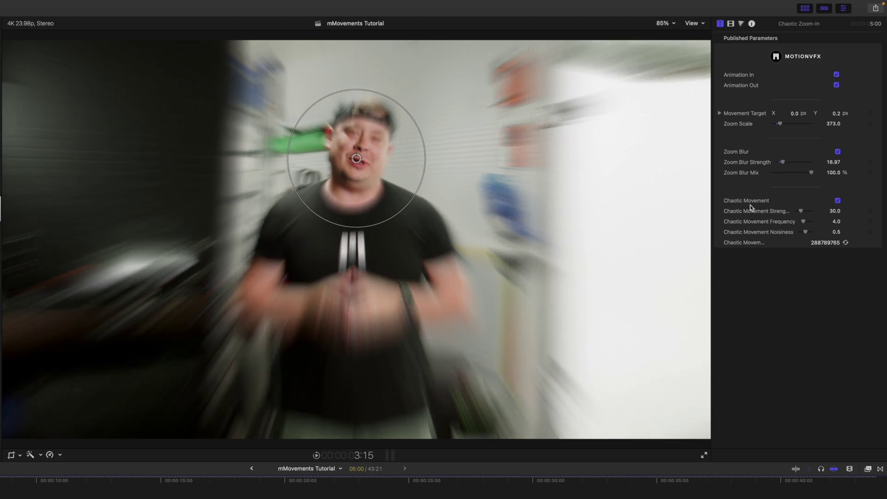
- Turn on Chaotic Movement and preview the shaking zoom
left_click(838, 201)
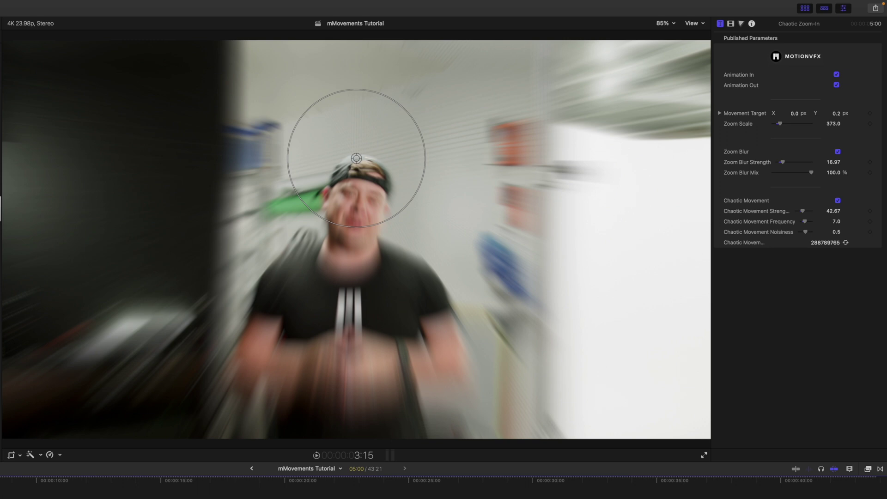
key("space")
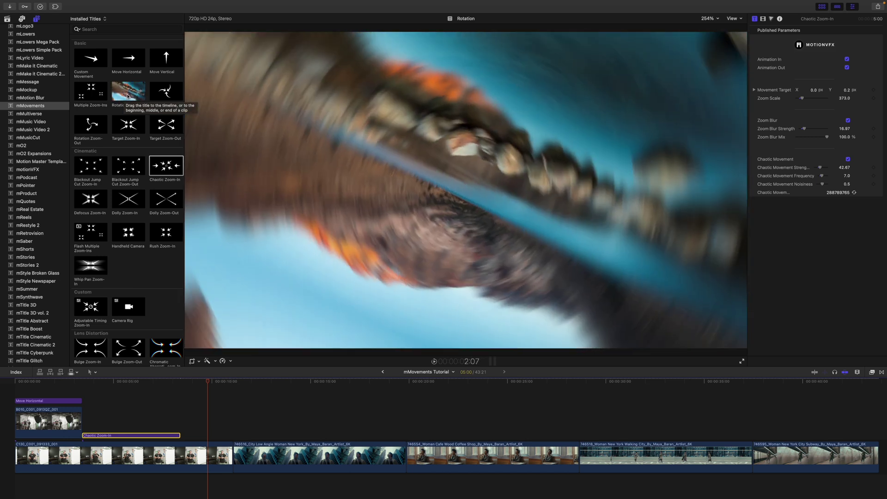
- Place a Rotation title over the start of the city clip and preview its 360° spin
left_click_drag(127, 96, 201, 416)
left_click_drag(208, 383, 284, 391)
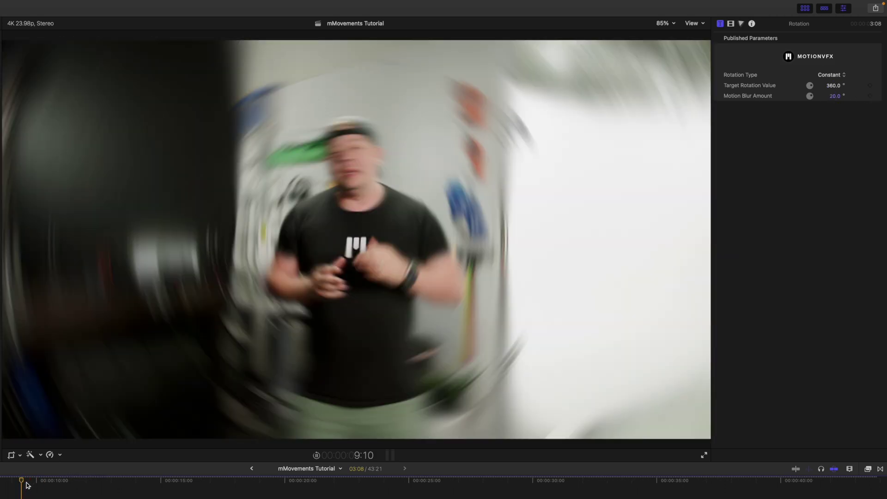
key("space")
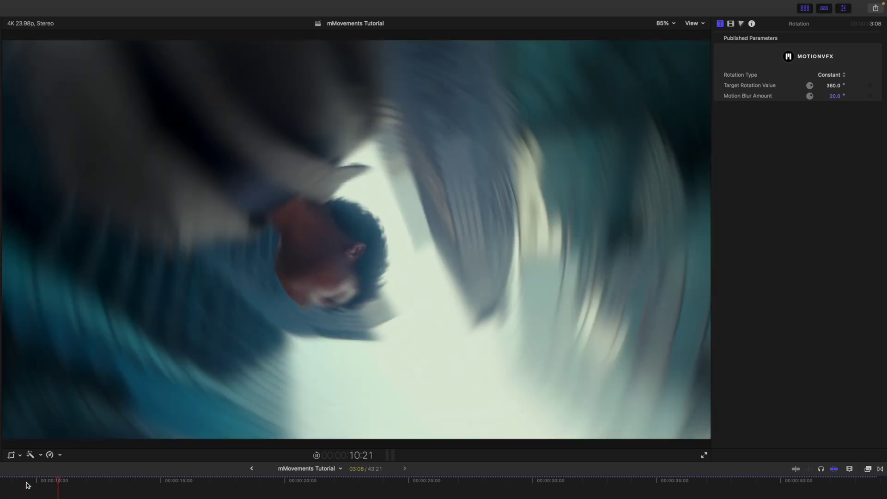
key("space")
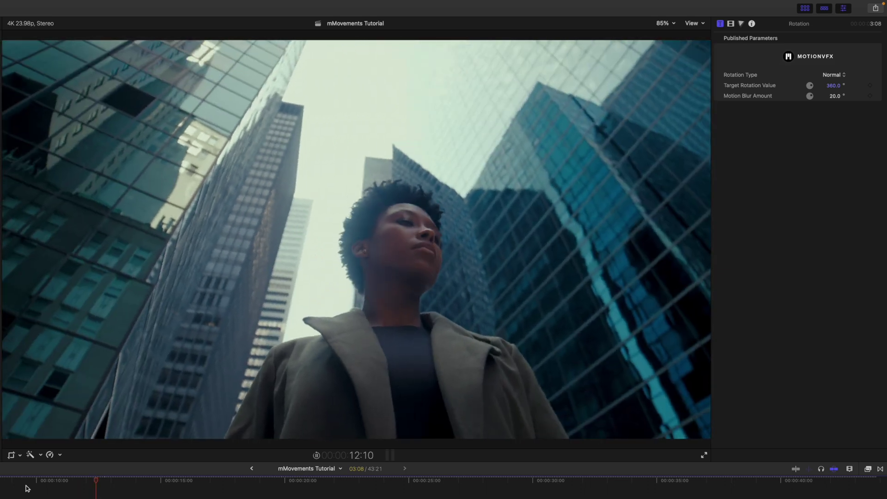
key("space")
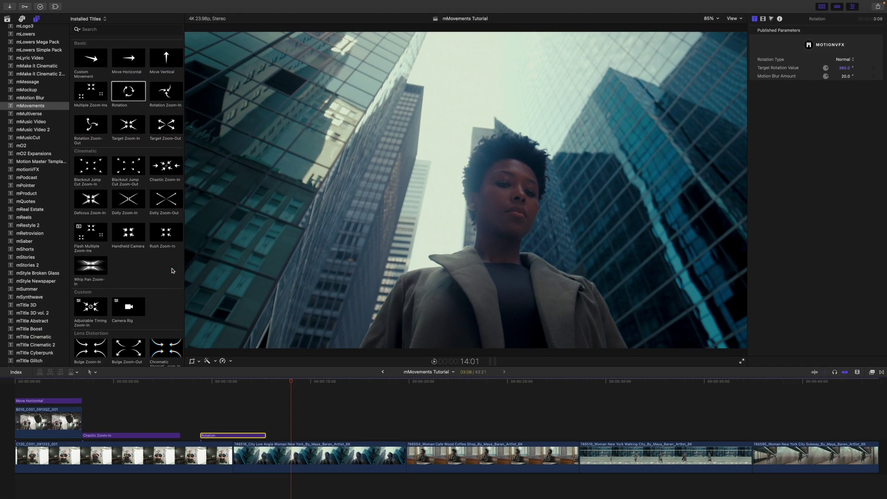
scroll(172, 271, "down", 5)
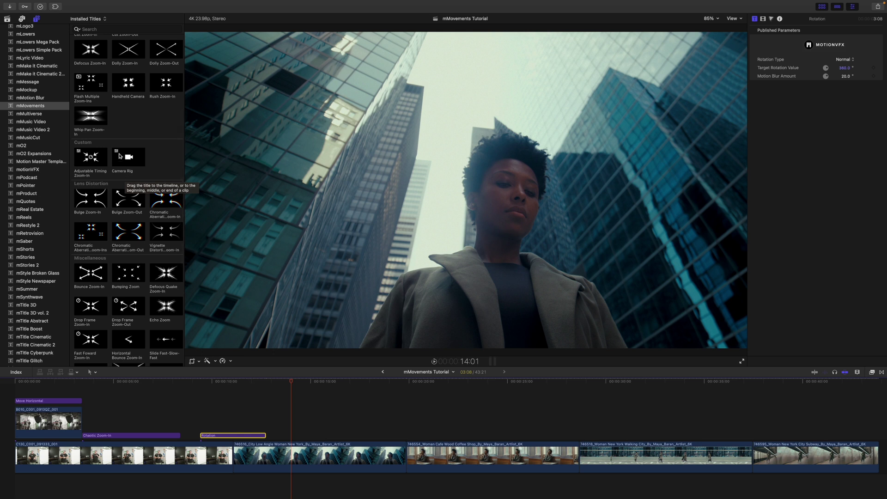
- Drop the Camera Rig title into the timeline right after the Rotation title
left_click_drag(119, 156, 273, 423)
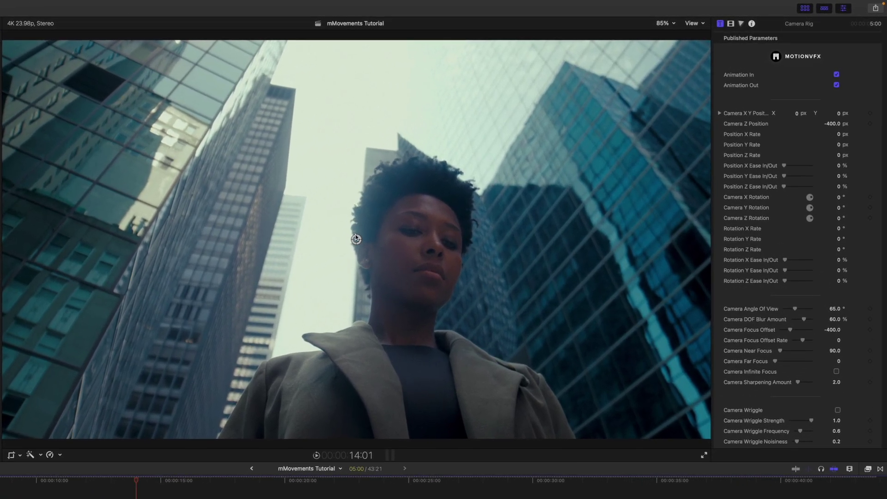
- Drag the Camera Rig's on-screen control to swing the view of the city shot
mouse_move(356, 238)
left_mouse_down()
mouse_move(262, 227)
mouse_move(394, 160)
mouse_move(406, 319)
mouse_move(231, 151)
mouse_move(475, 214)
mouse_move(289, 264)
mouse_move(439, 184)
mouse_move(379, 243)
mouse_move(353, 239)
mouse_move(363, 239)
left_mouse_up()
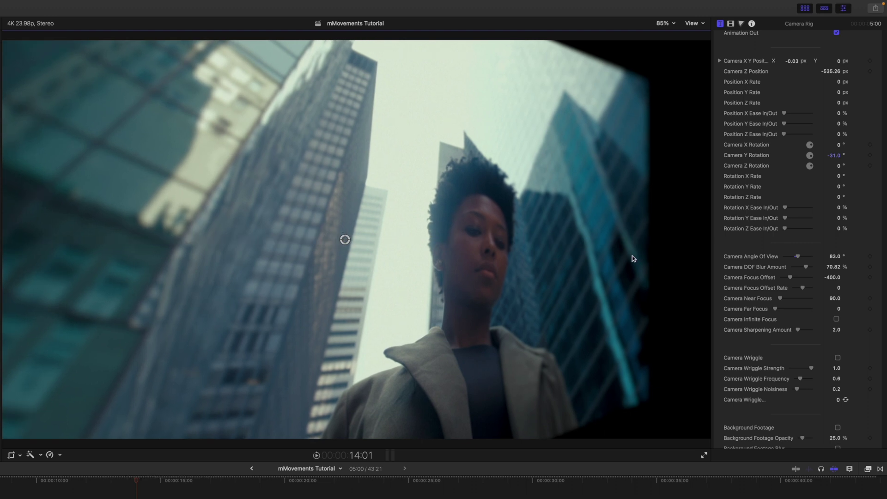
- Enable Camera Wriggle and bring Background Opacity down to 0%
scroll(737, 267, "down", 5)
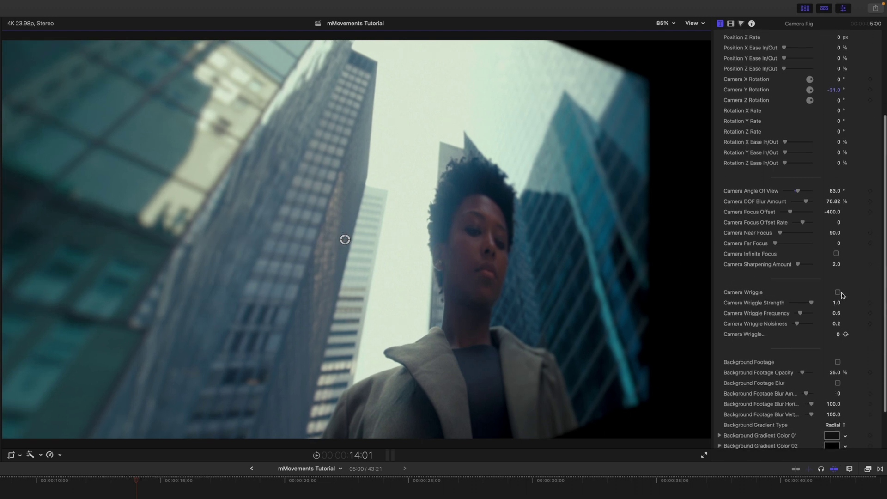
left_click(837, 293)
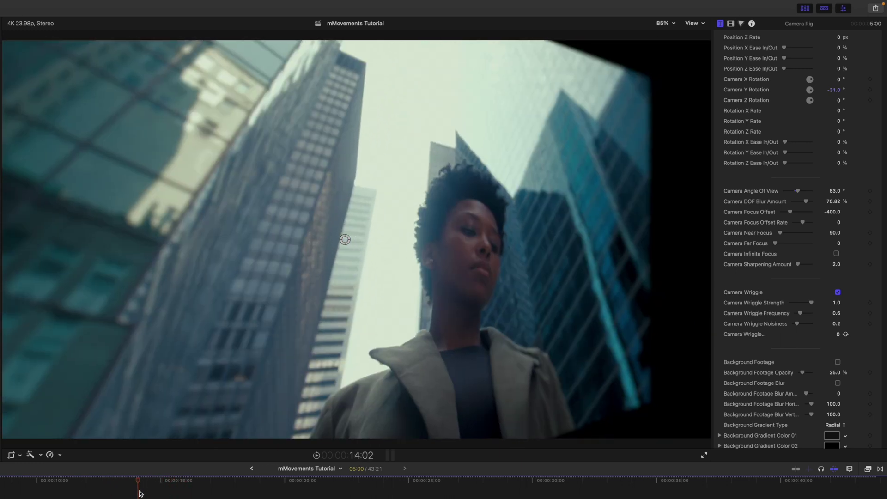
scroll(761, 354, "down", 3)
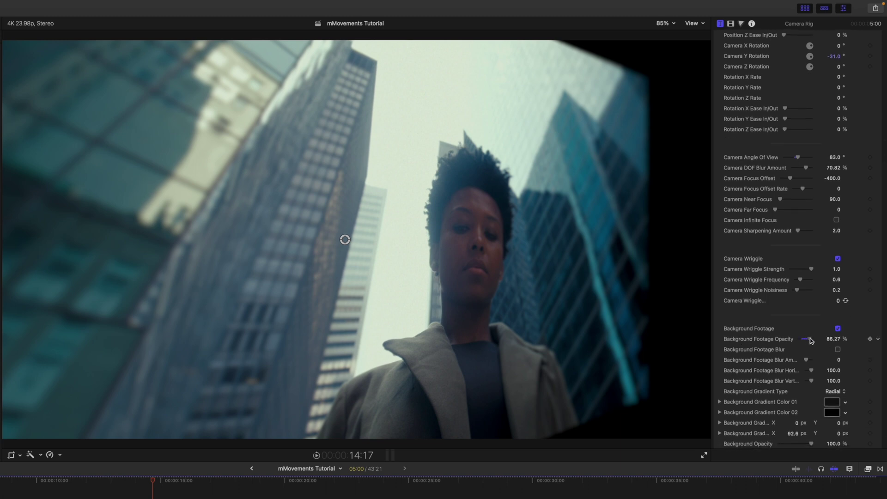
scroll(776, 354, "down", 1)
left_click_drag(811, 428, 777, 430)
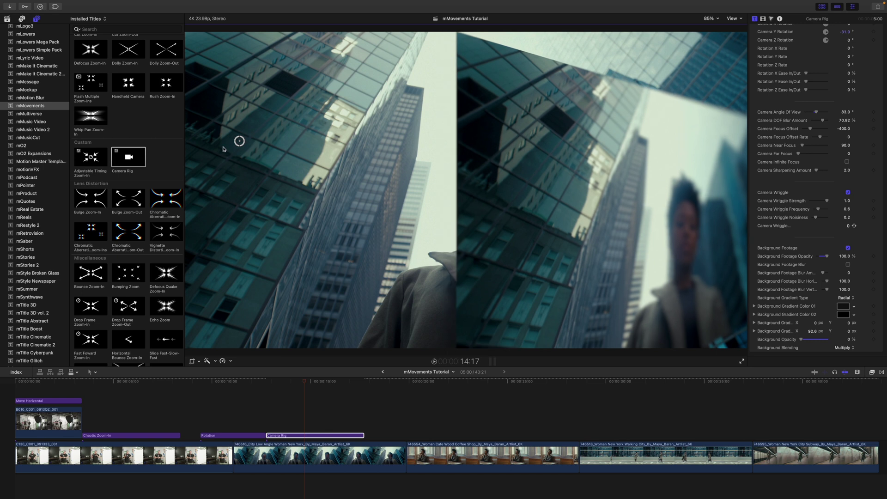
- Swing and rotate the camera rig's view in the viewer, then play back the move
left_click_drag(239, 141, 384, 190)
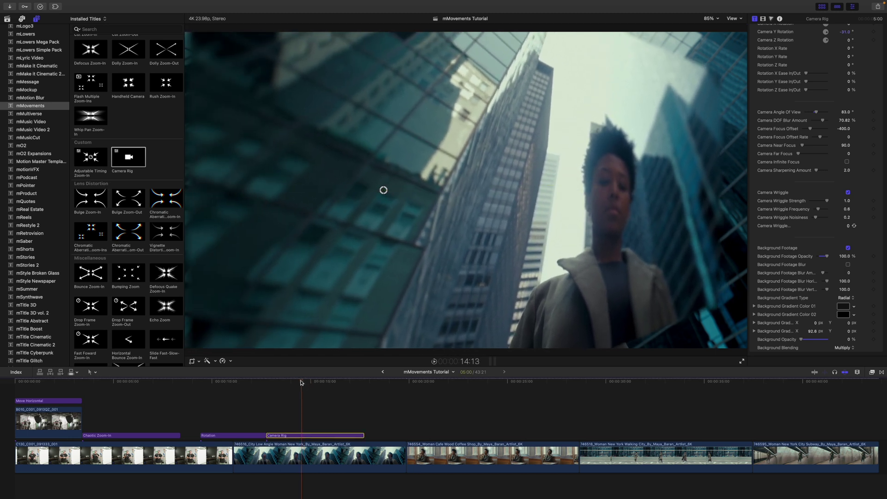
key("space")
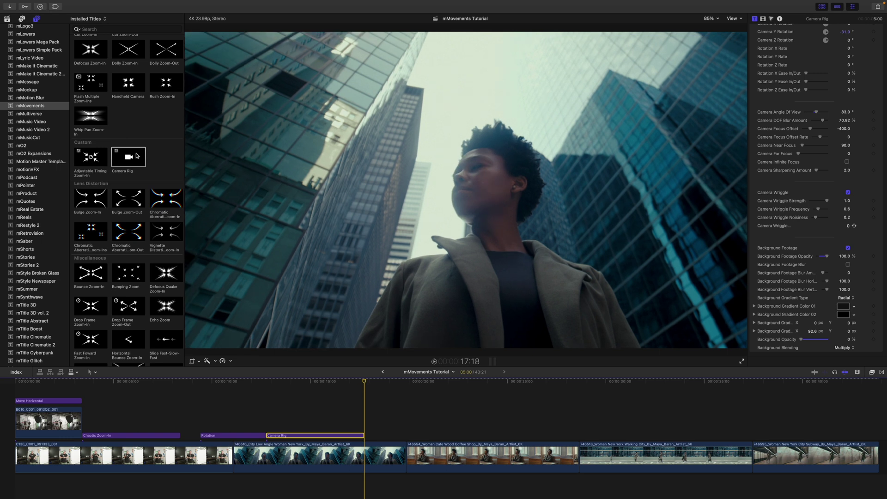
scroll(169, 166, "down", 3)
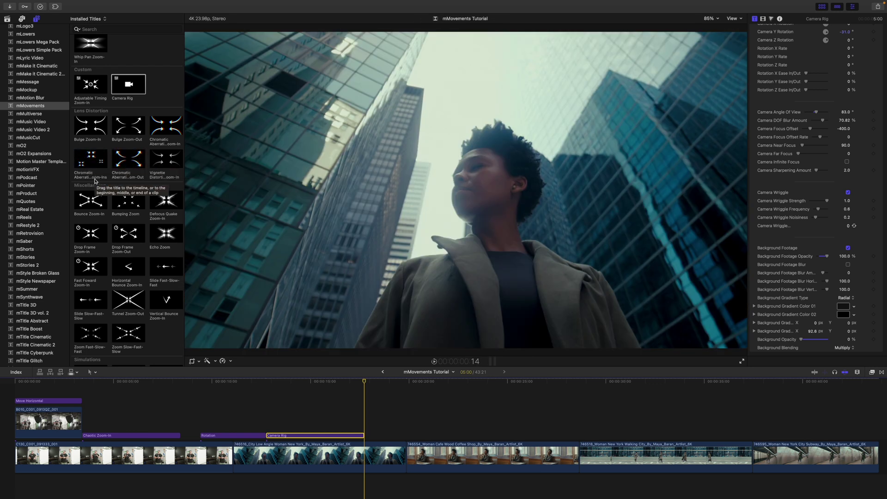
- Add a shortened Chromatic Aberration Multiple Zoom-Ins title at the playhead, zoom circle on the woman's face
left_click_drag(85, 161, 365, 396)
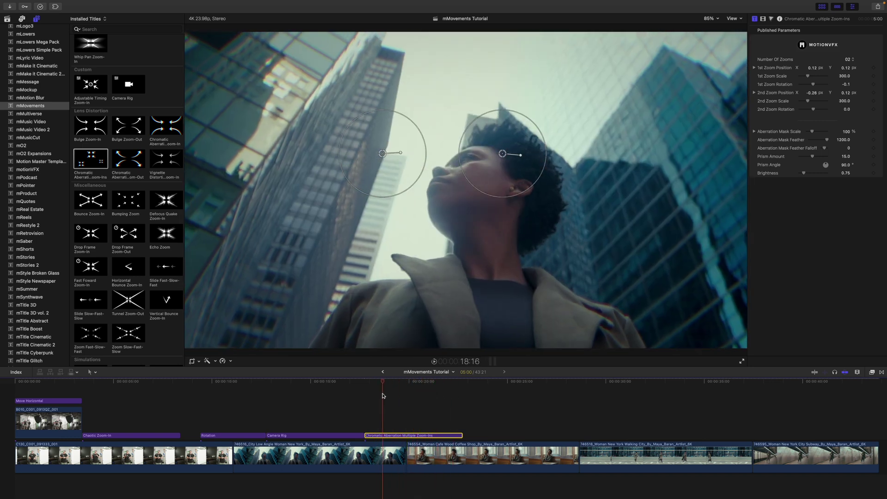
left_click_drag(462, 436, 431, 436)
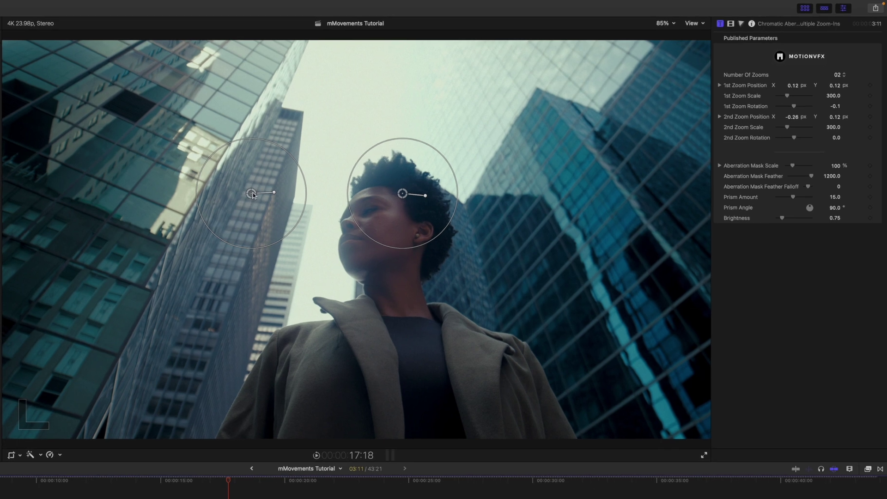
left_click_drag(402, 194, 390, 207)
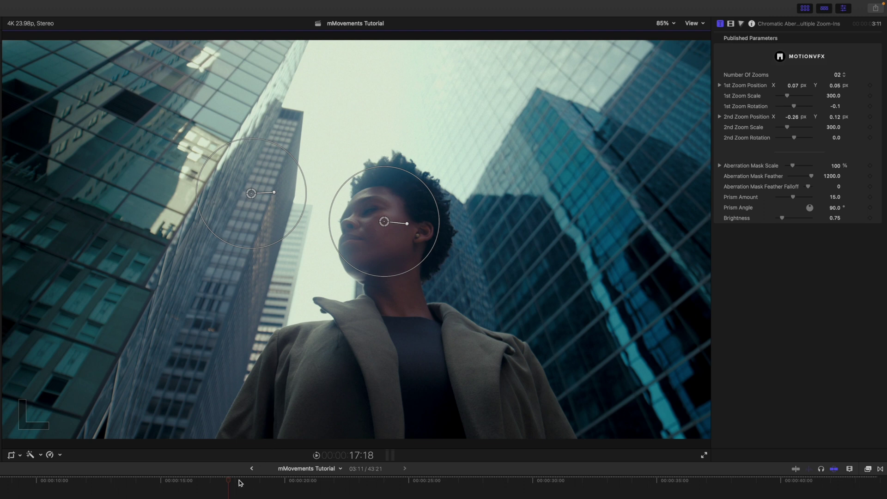
left_click_drag(227, 484, 270, 484)
- Place the first zoom circle on the left building and enlarge the second over the woman's face
left_click_drag(250, 193, 171, 170)
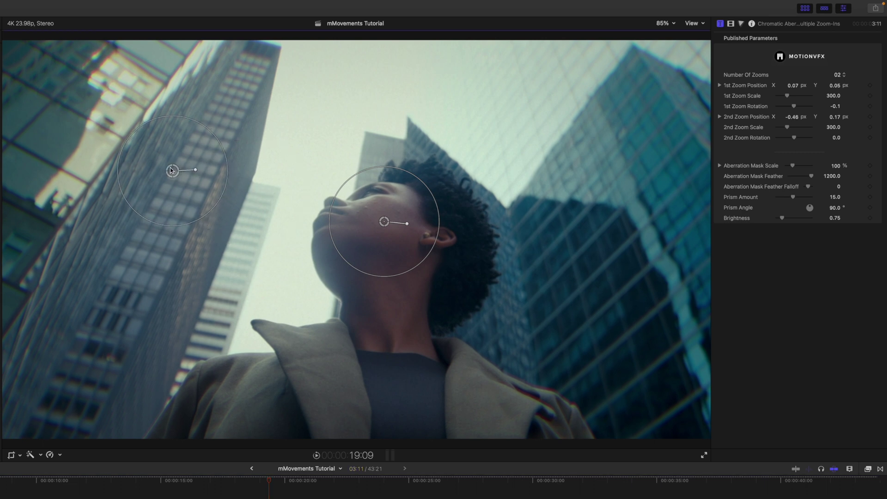
left_click_drag(270, 485, 281, 484)
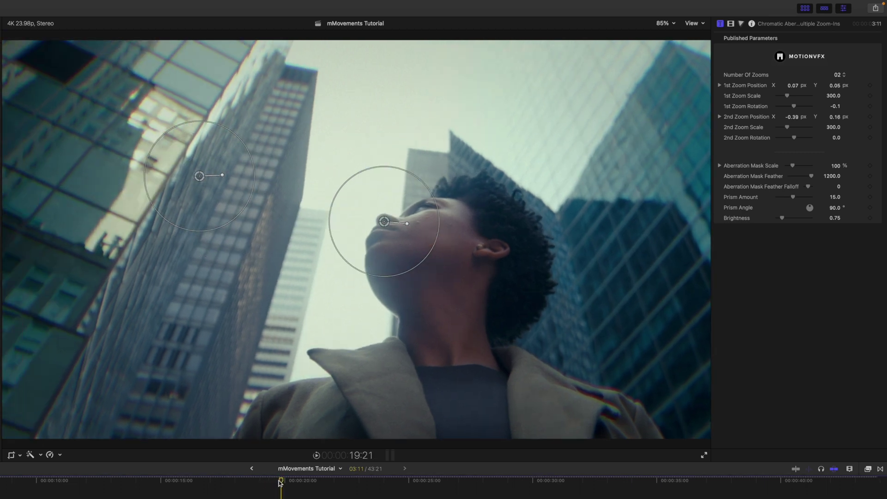
left_click_drag(206, 171, 464, 140)
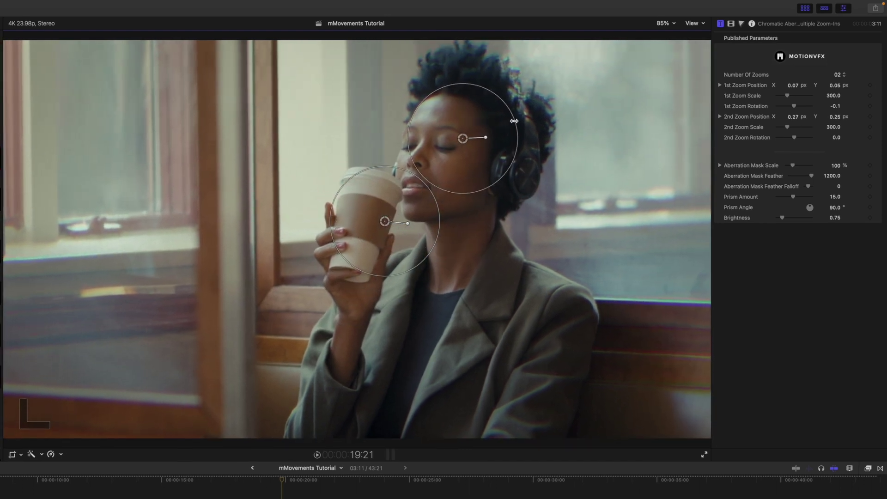
left_click_drag(510, 120, 534, 122)
left_click(372, 398)
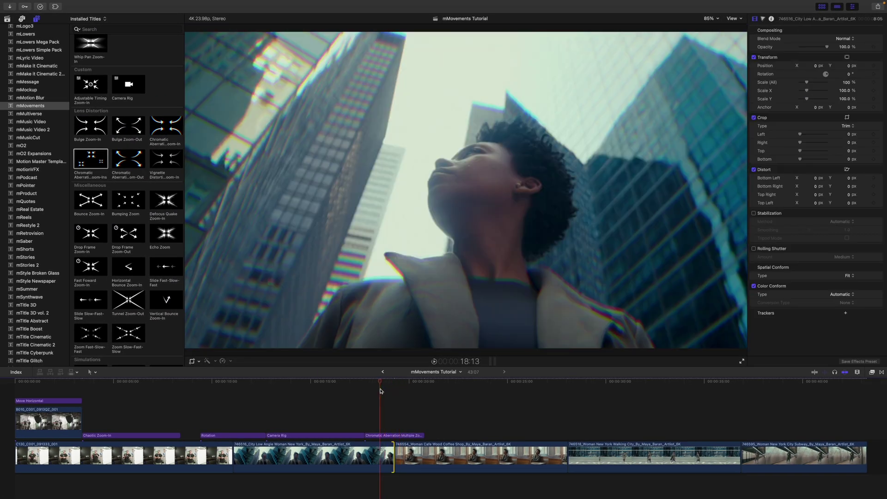
- Replay the chromatic aberration transition into the coffee-shop shot from the title's start
key("space")
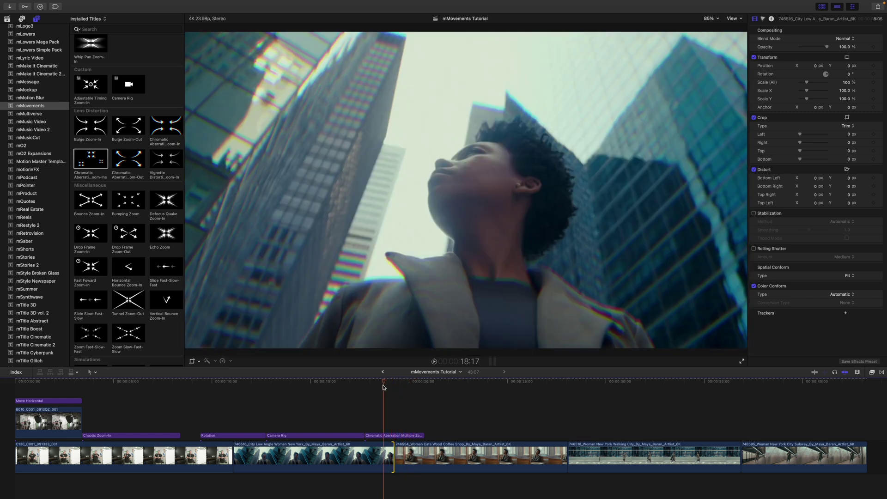
left_click(368, 389)
key("space")
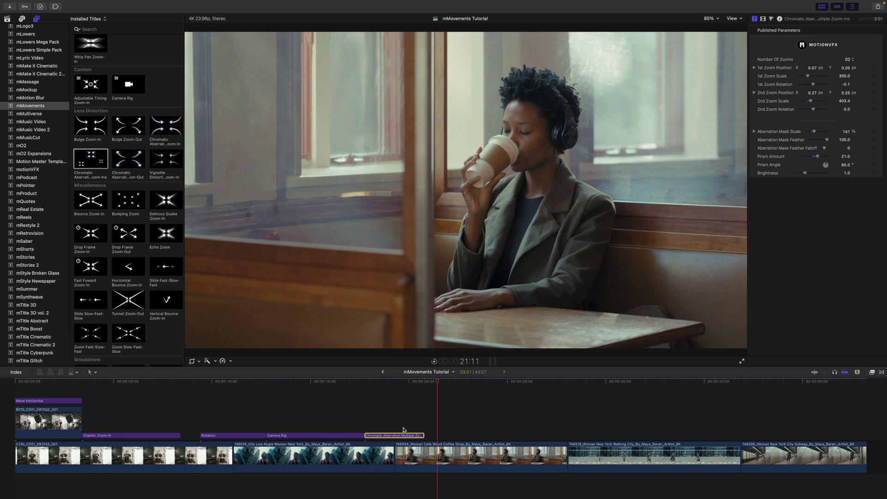
left_click_drag(431, 384, 367, 391)
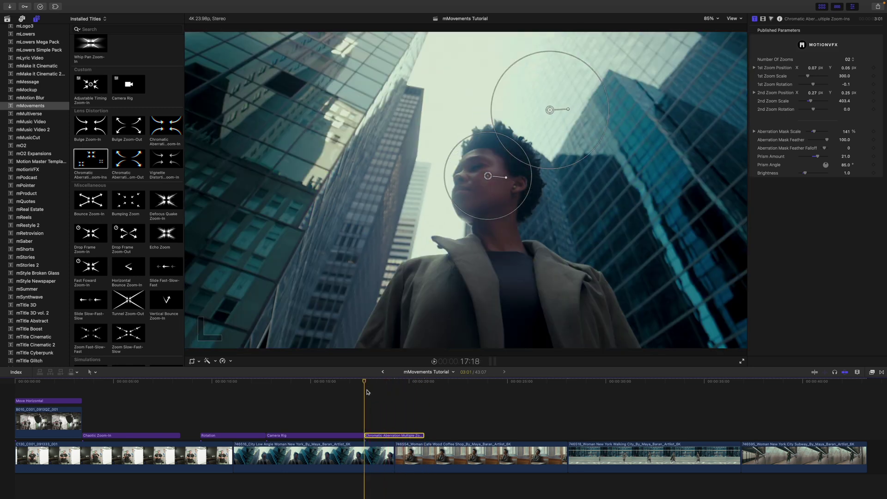
key("space")
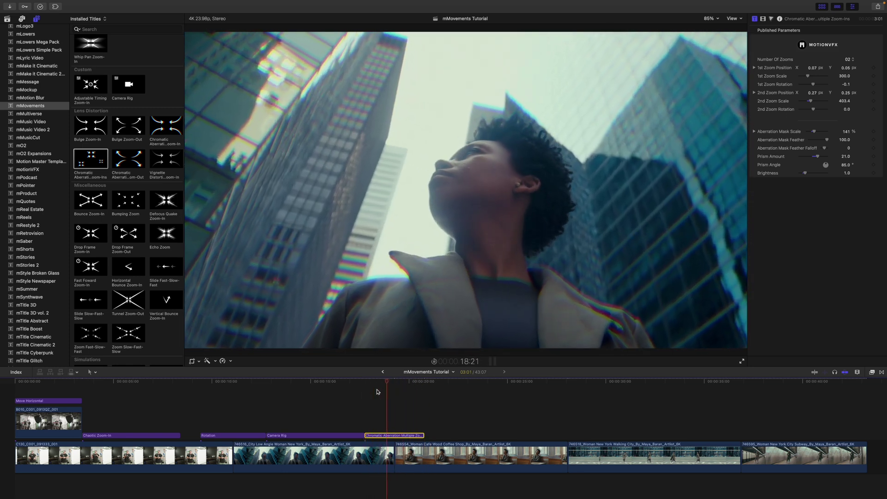
- Preview Bounce Zoom-In and Bumping Zoom, then add Drop Frame Zoom-In above the coffee-shop clip
scroll(181, 309, "down", 3)
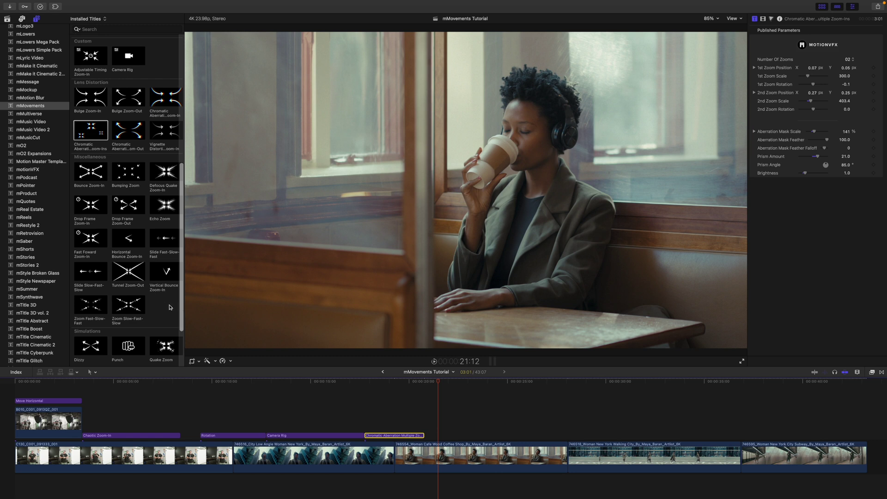
left_click(79, 177)
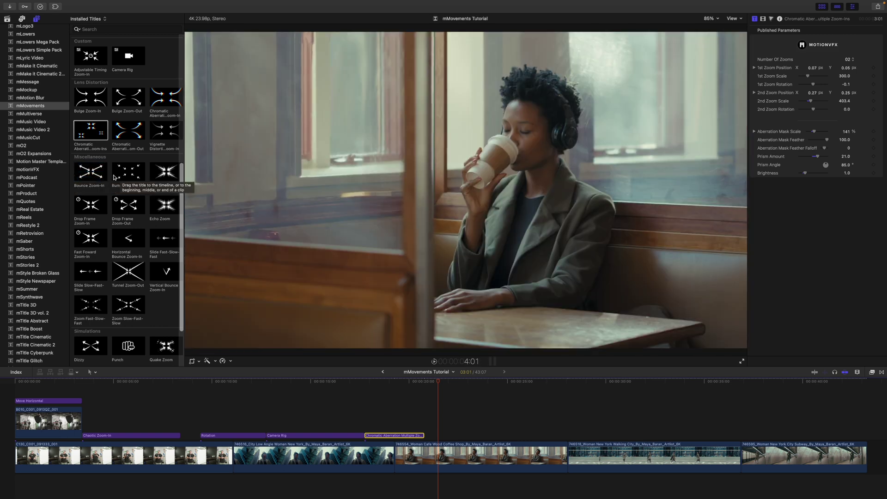
left_click(122, 177)
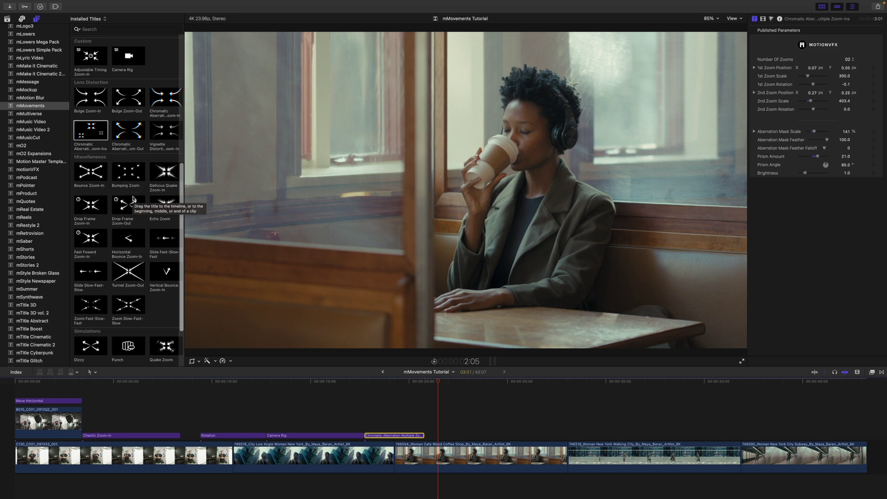
left_click(116, 177)
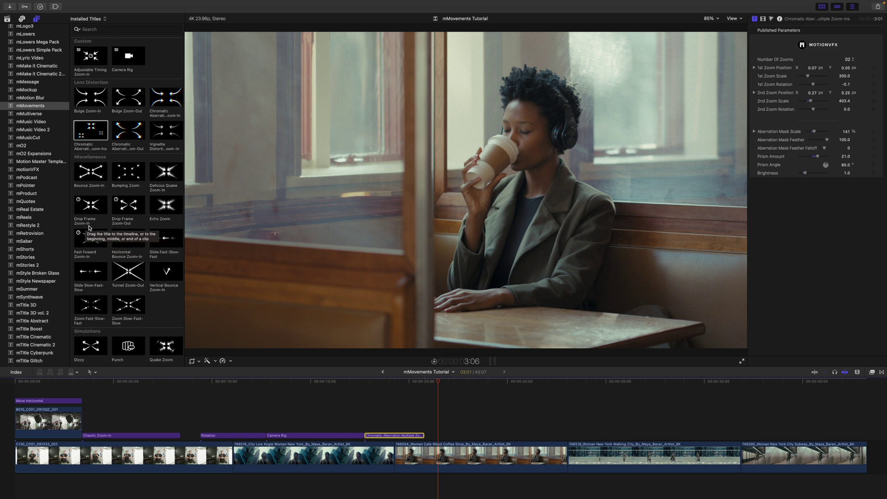
left_click_drag(84, 207, 426, 431)
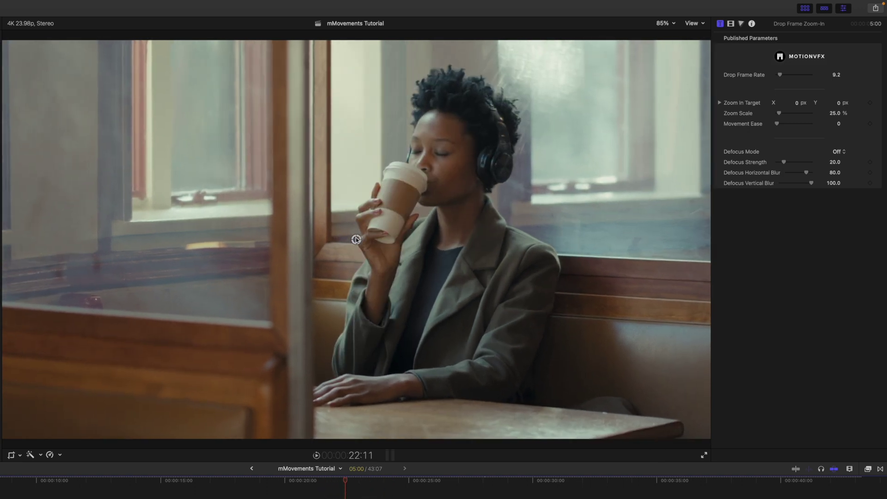
- Aim the Drop Frame Zoom-In target at the woman's head and set the drop-frame rate to 7.0
left_click_drag(356, 239, 446, 168)
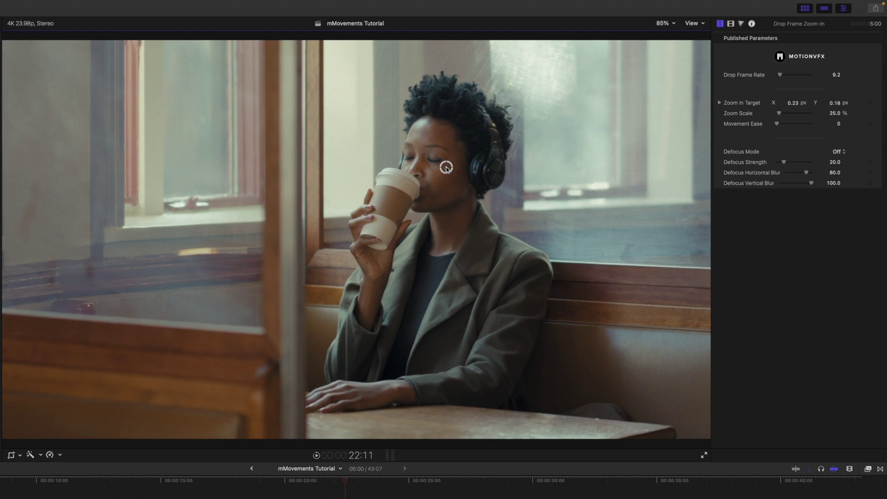
left_click_drag(781, 75, 781, 78)
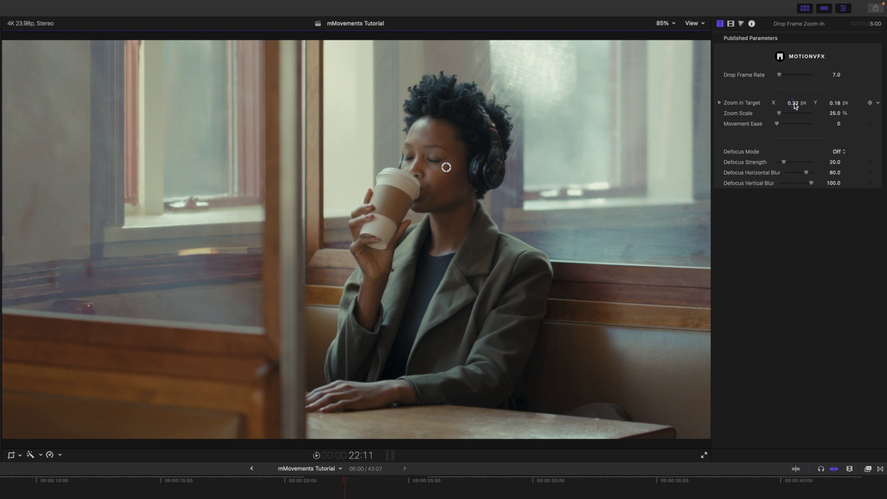
mouse_move(795, 105)
left_mouse_down()
mouse_move(786, 115)
mouse_move(793, 118)
left_mouse_up()
left_click_drag(436, 166, 452, 106)
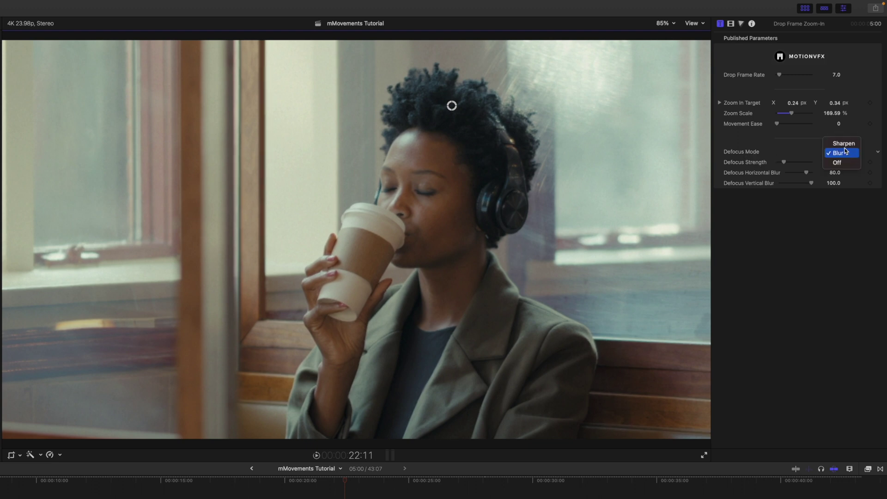
- Switch Defocus Mode to Blur and preview the drop-frame zoom from just before it
left_click(844, 144)
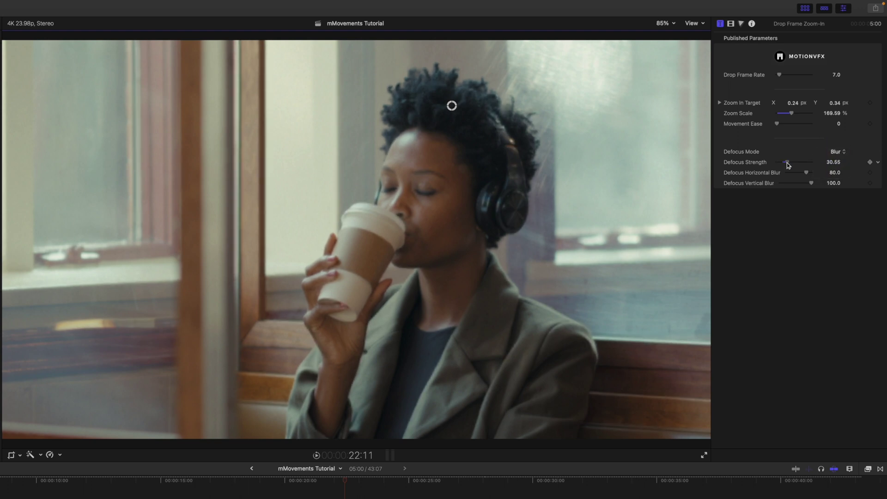
left_click_drag(343, 484, 305, 484)
key("space")
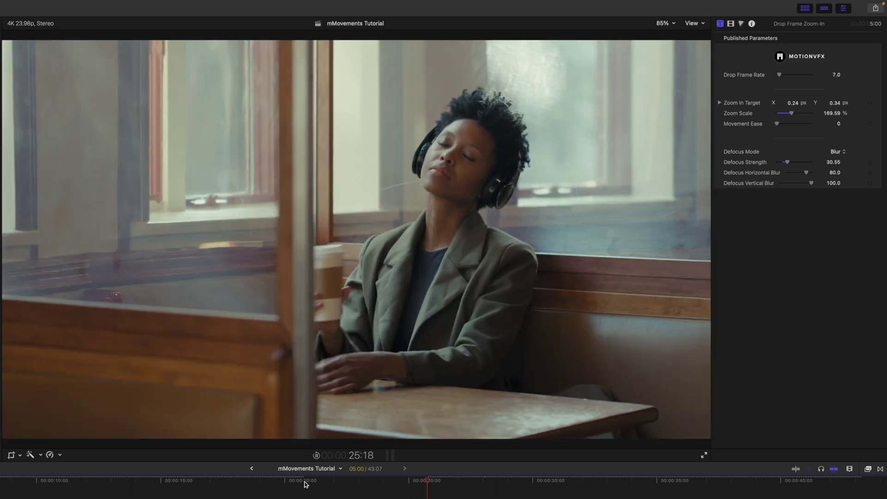
- Place the Walking Zoom-In title over the woman-walking city clip after Drop Frame Zoom-In
scroll(135, 319, "down", 3)
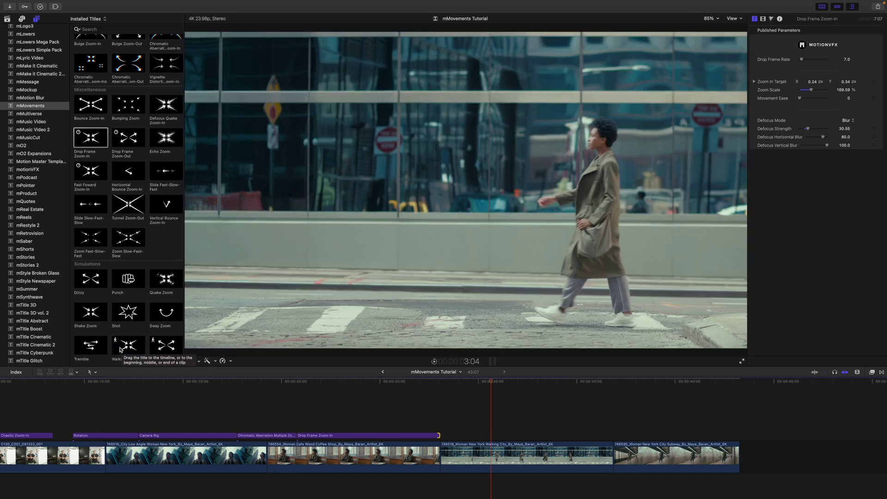
left_click_drag(120, 350, 446, 421)
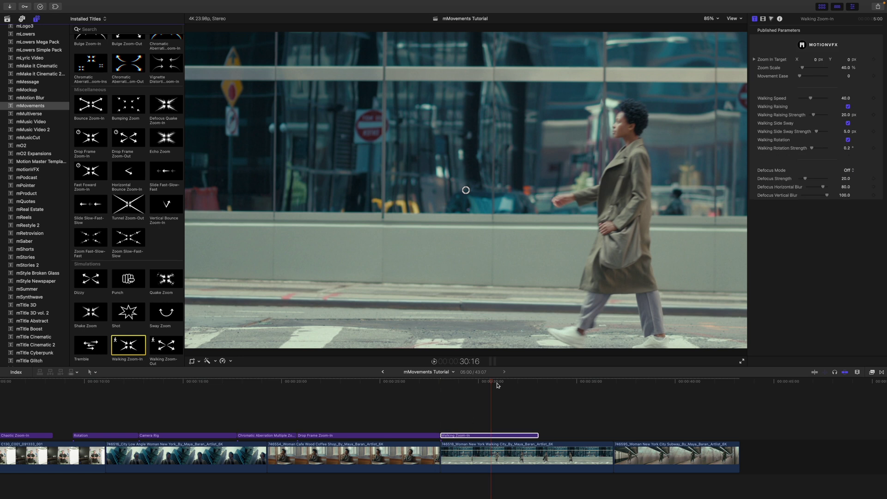
- Lengthen the Walking Zoom-In title to 8:19 and scrub through the walking shot
left_click_drag(498, 385, 523, 404)
left_click_drag(538, 439, 612, 439)
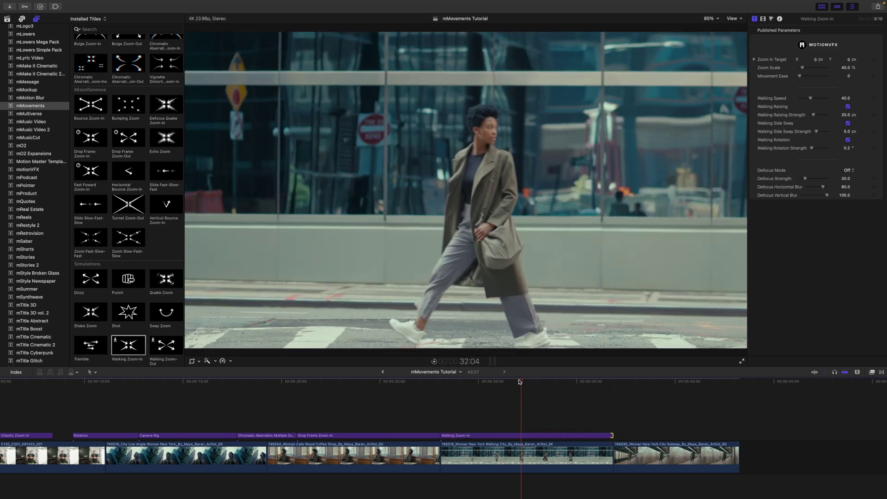
left_click_drag(519, 381, 484, 404)
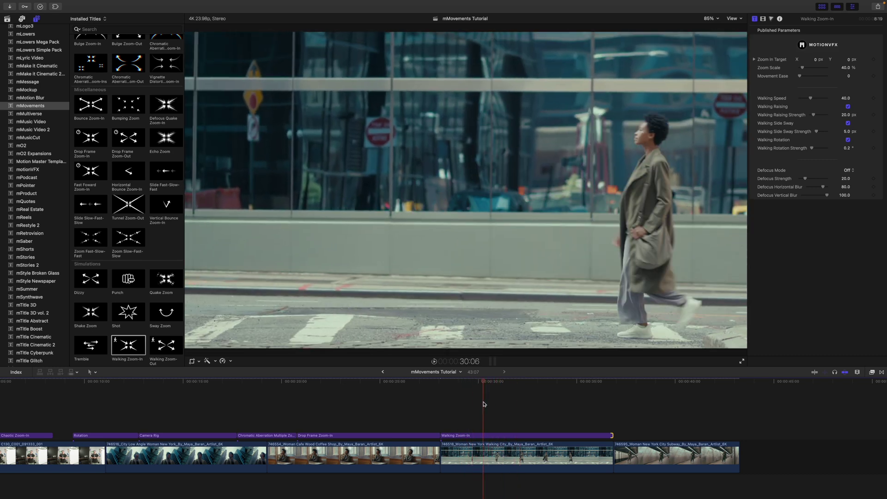
- Position the Walking Zoom-In target on the woman, then return to 28:02
left_click(487, 439)
left_click_drag(466, 190, 524, 205)
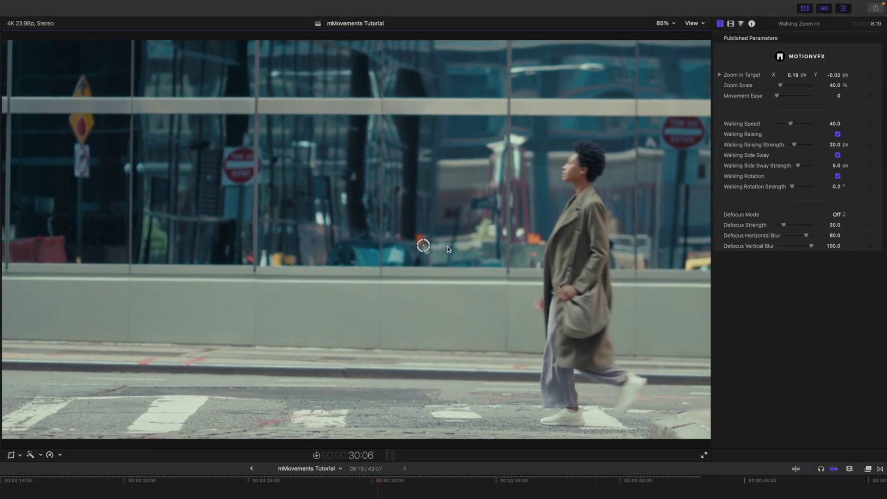
left_click_drag(423, 245, 673, 239)
left_click_drag(377, 477, 327, 484)
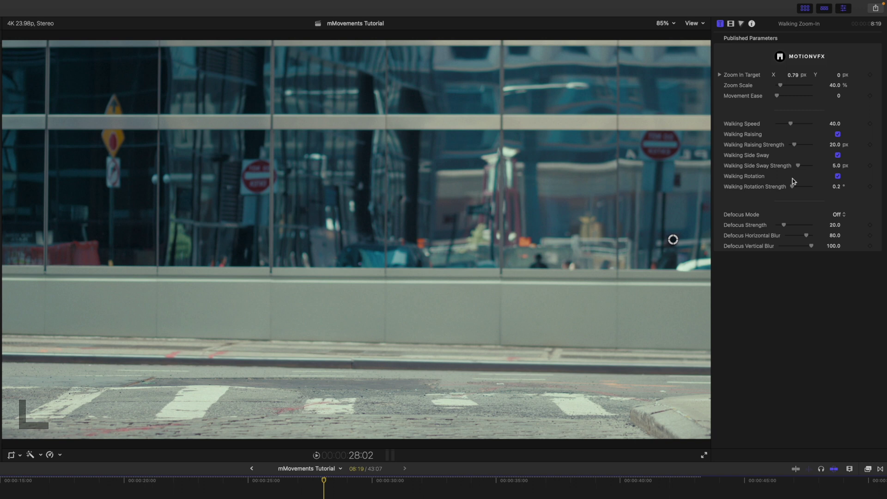
- Keyframe the zoom target at X 0.79, then move it left at 36:12 to follow her
left_click(870, 75)
left_click_drag(324, 482, 534, 491)
left_click_drag(673, 240, 4, 239)
left_click_drag(533, 483, 323, 496)
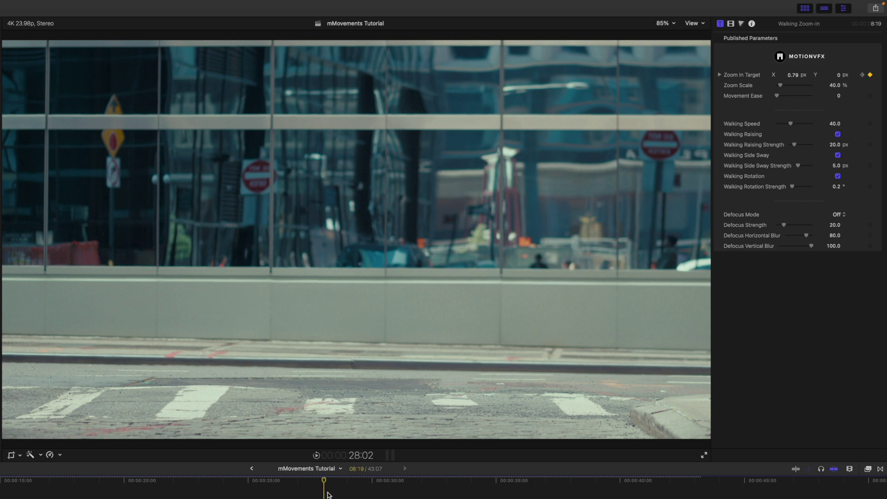
- Play back the animated walking zoom from about 31:22 and move on to the subway clip
key("space")
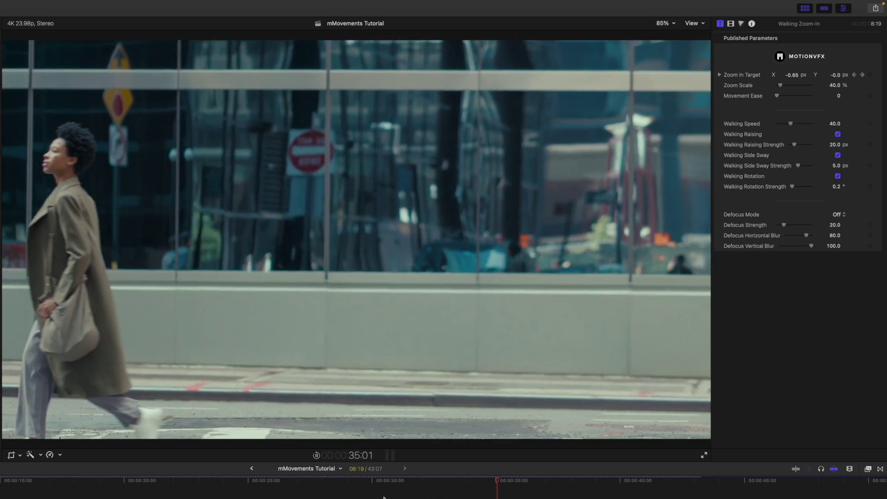
key("space")
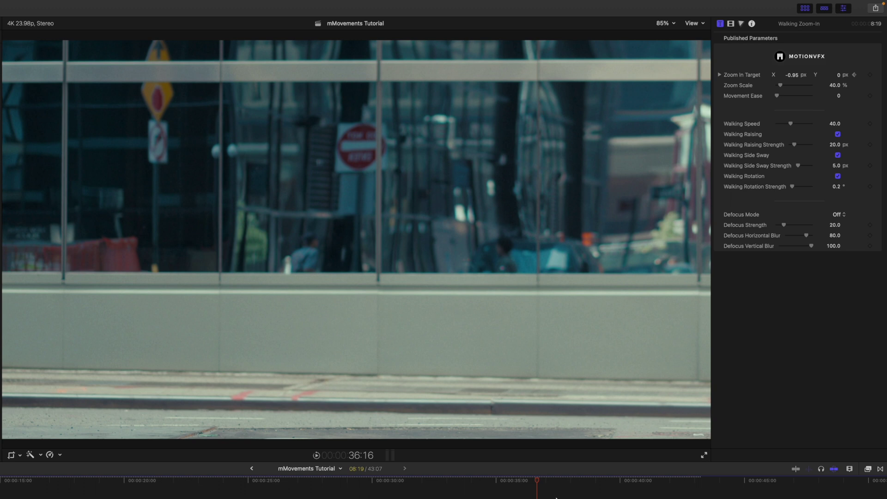
left_click_drag(537, 482, 418, 482)
key("space")
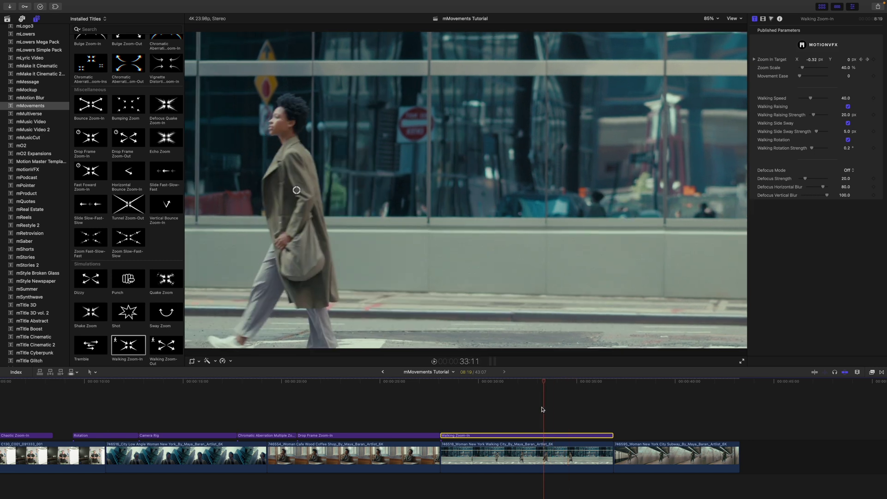
left_click(458, 401)
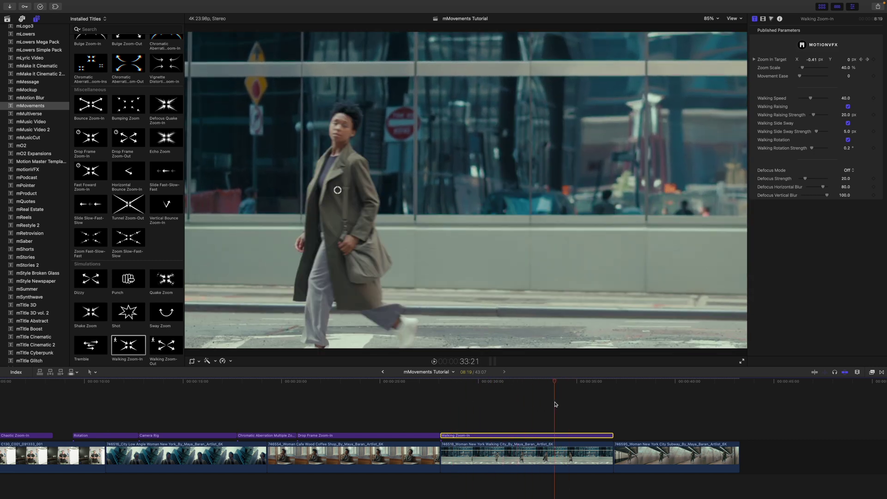
scroll(554, 405, "right", 3)
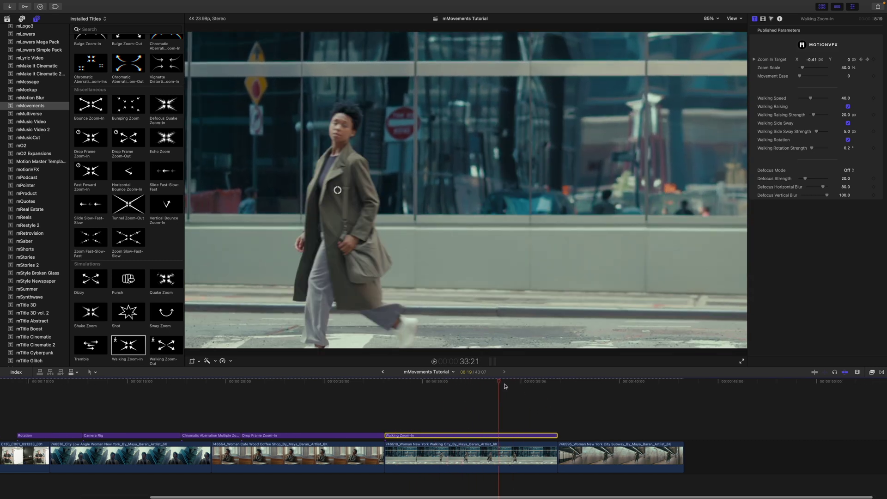
key("Down")
scroll(175, 256, "up", 10)
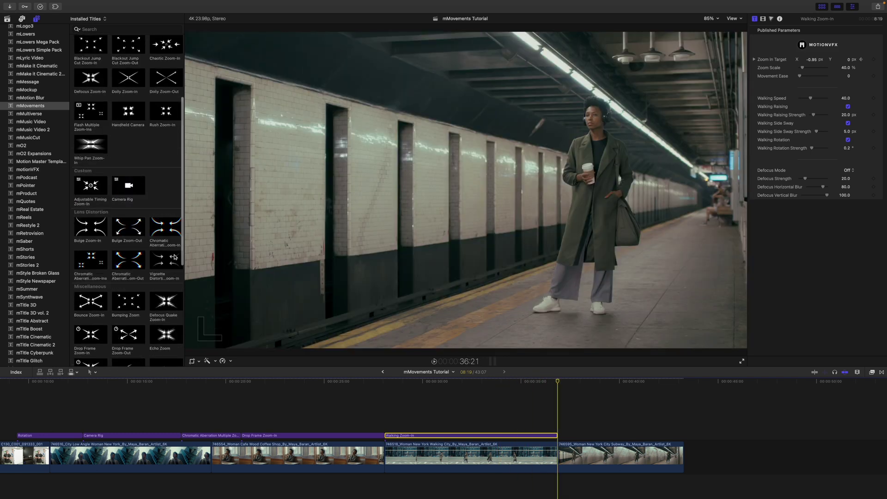
- Add Rotation Zoom-In over the subway clip and preview the animation
scroll(174, 257, "up", 3)
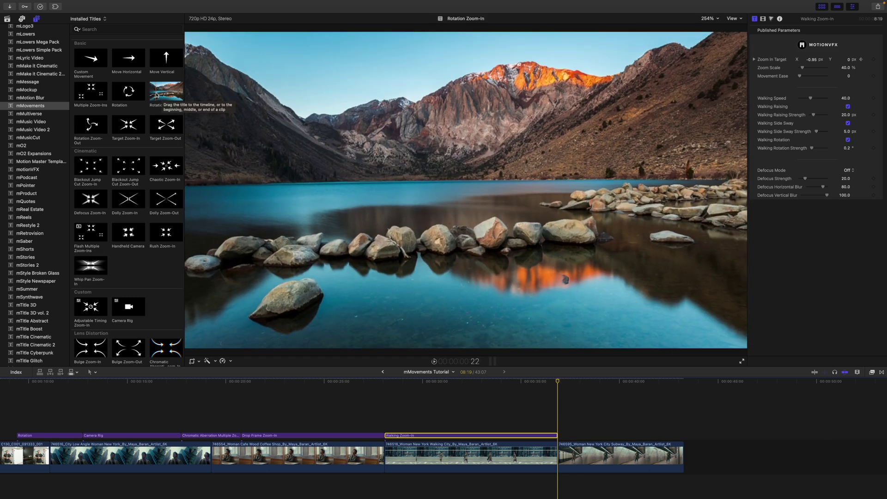
left_click_drag(155, 96, 557, 393)
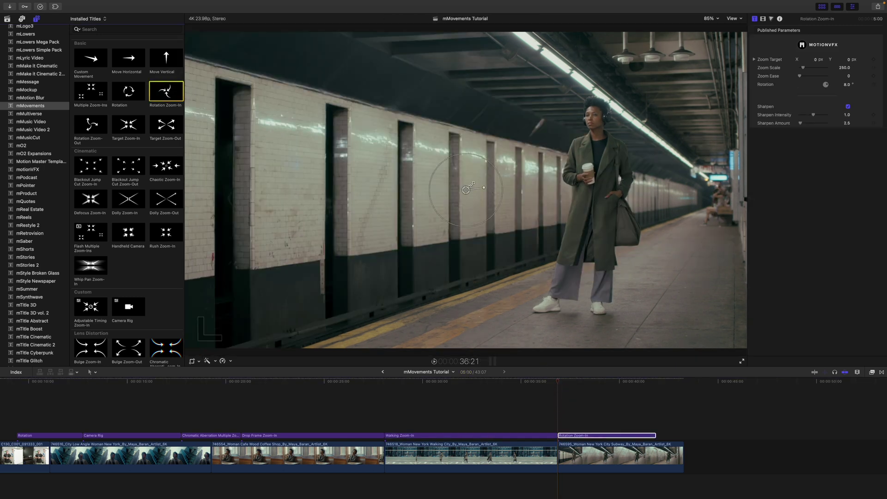
key("space")
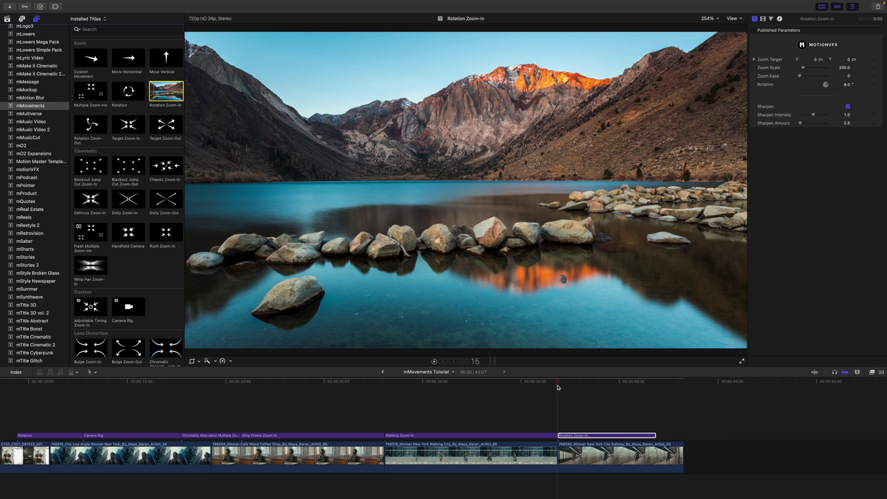
left_click(557, 387)
key("space")
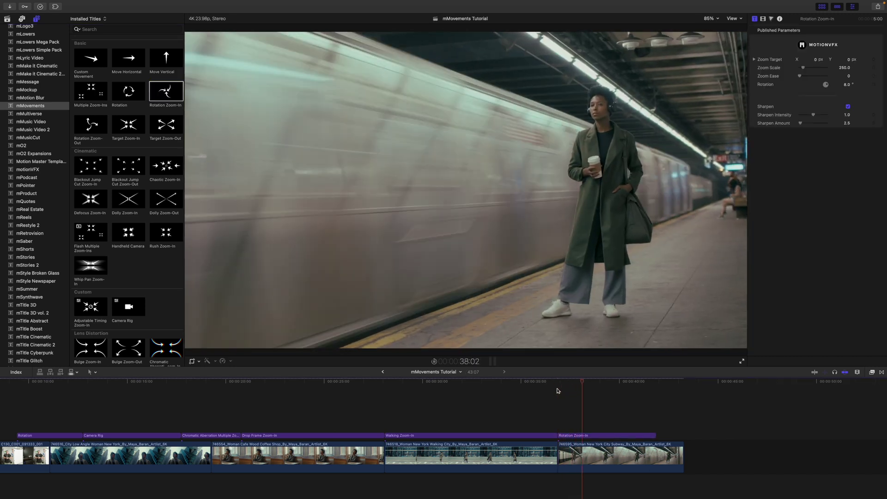
key("space")
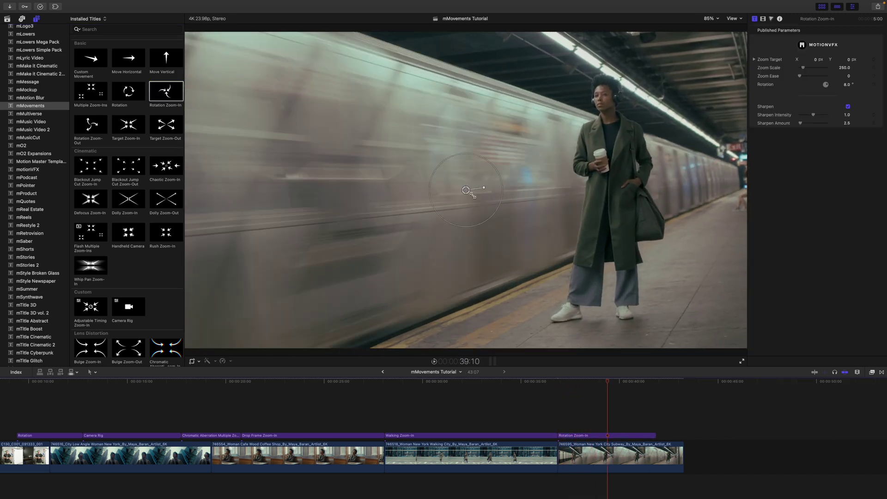
- Center the rotation zoom target on the woman, extend the title to 6:10, and replay
left_click_drag(465, 190, 606, 143)
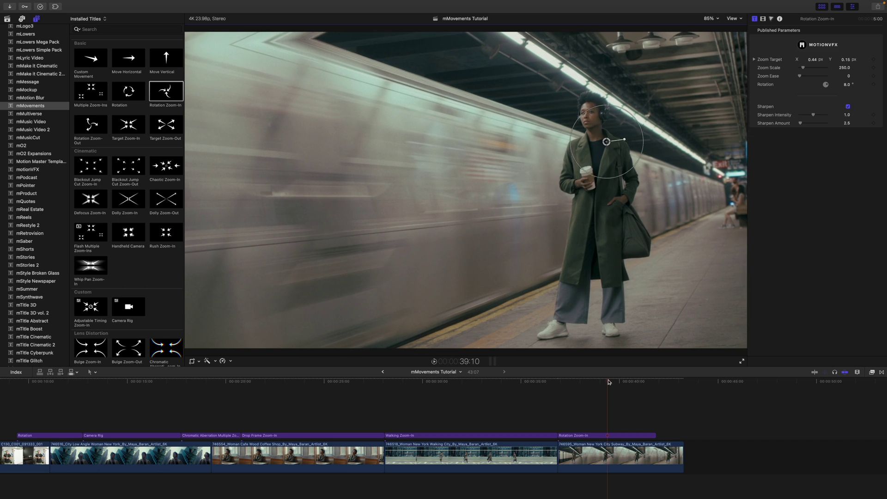
left_click_drag(656, 435, 682, 435)
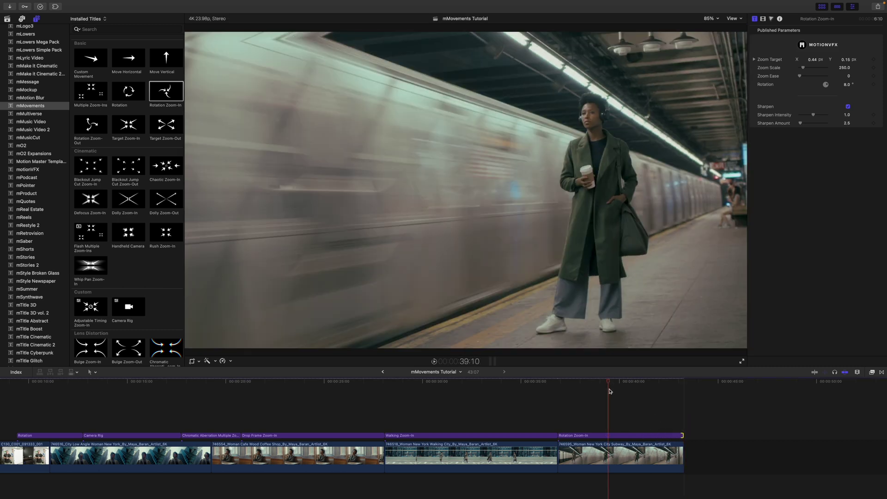
left_click_drag(610, 382, 557, 396)
key("space")
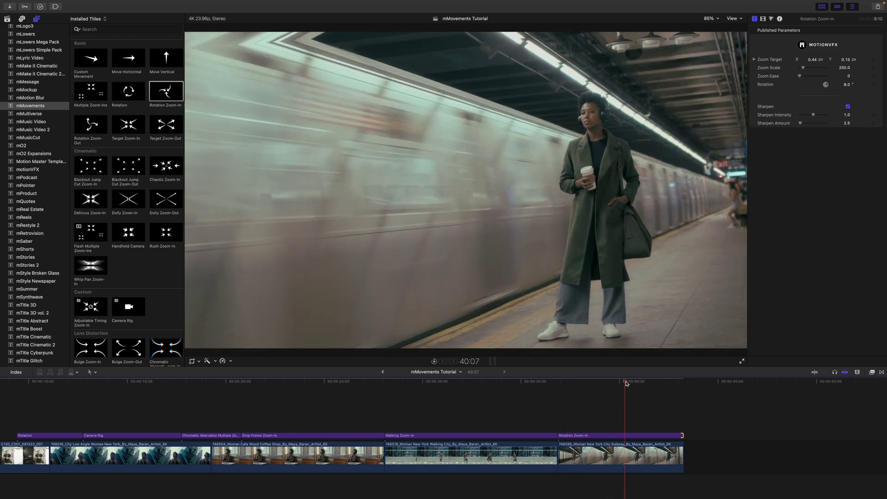
left_click_drag(627, 383, 562, 394)
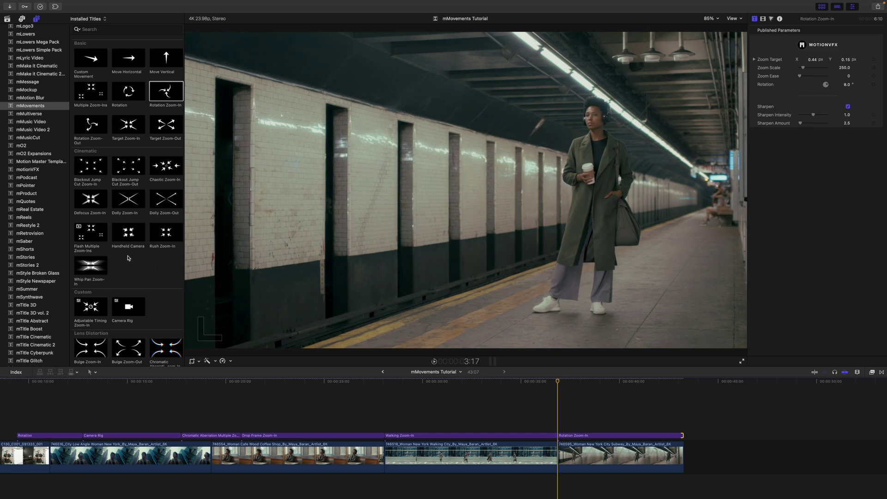
- Stack Handheld Camera above Rotation Zoom-In, lengthen it to 6:10, and preview the shake
left_click_drag(119, 235, 558, 414)
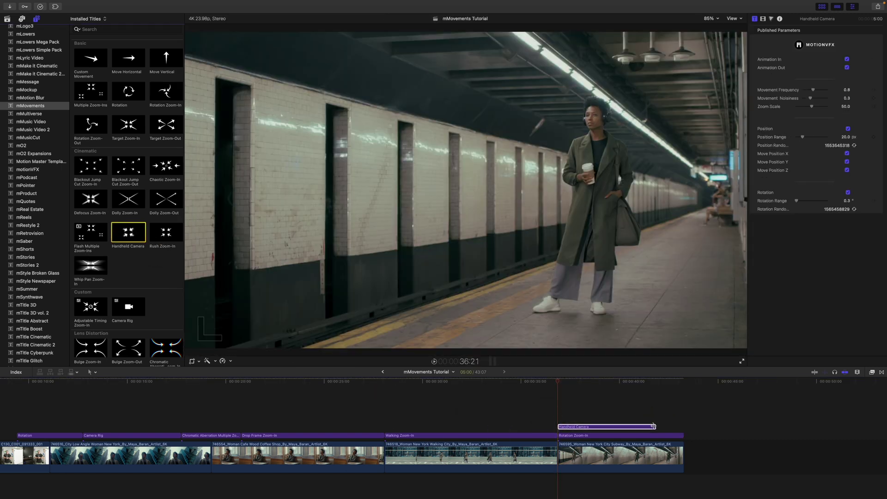
left_click_drag(654, 426, 682, 426)
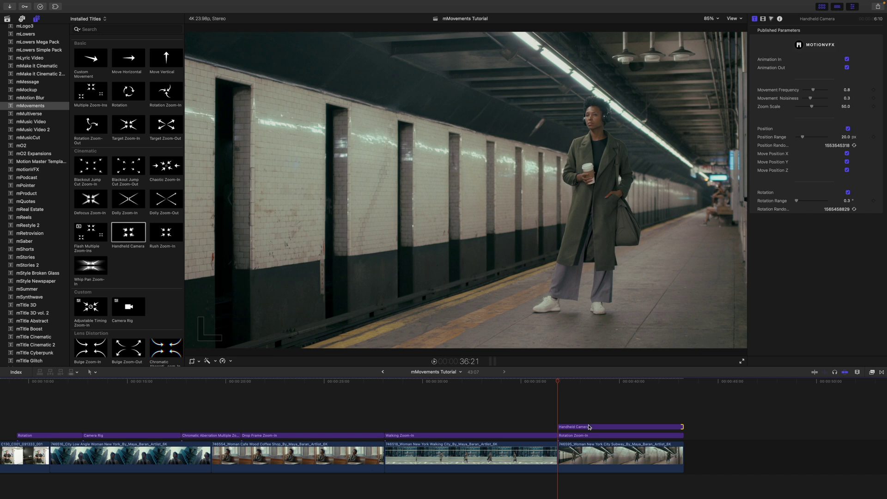
left_click(589, 426)
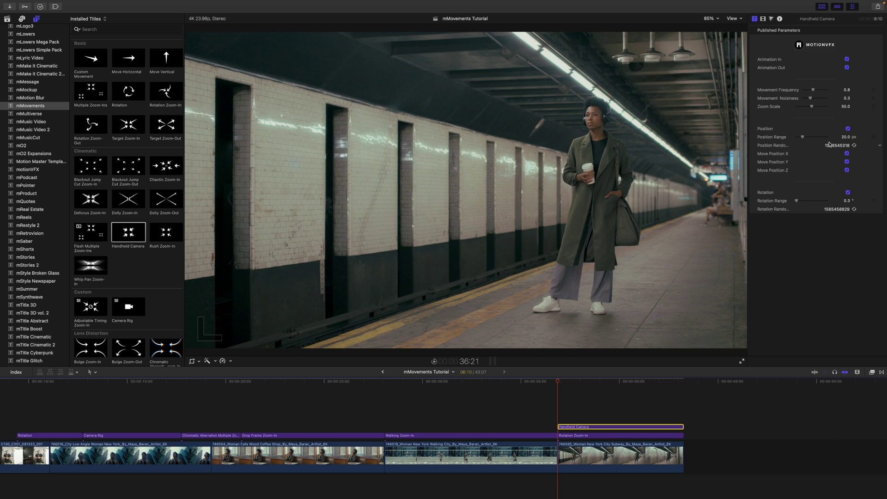
key("space")
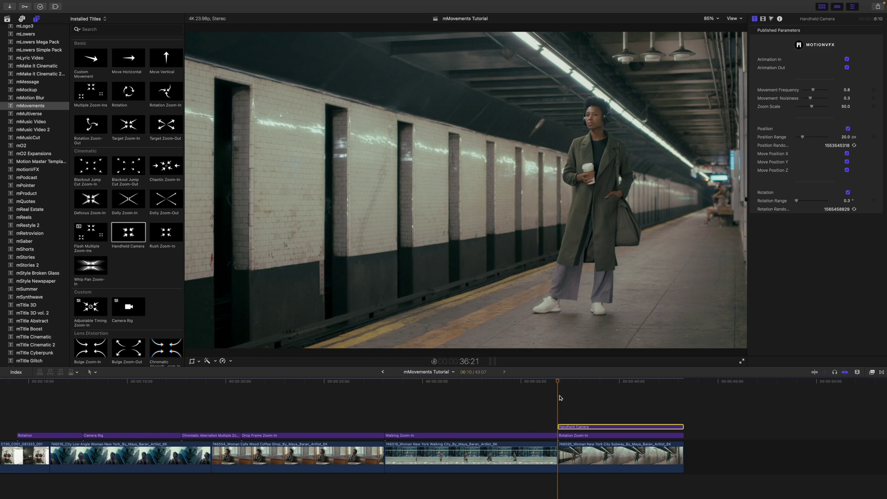
key("space")
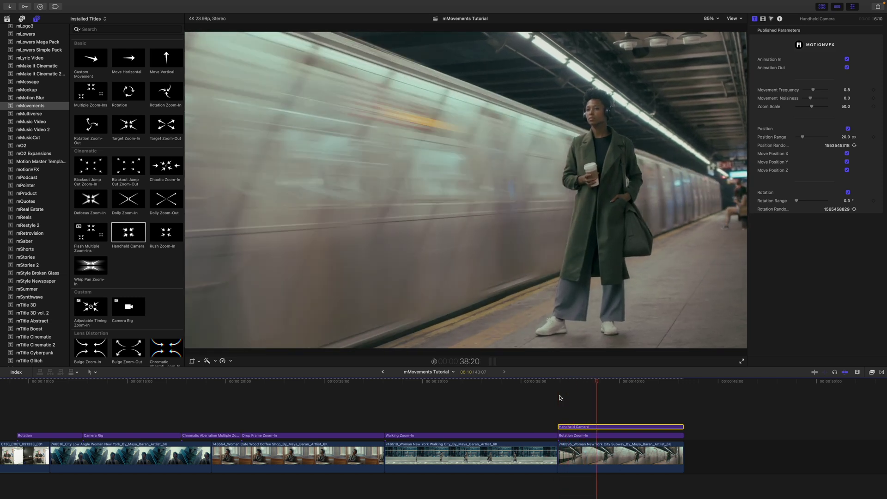